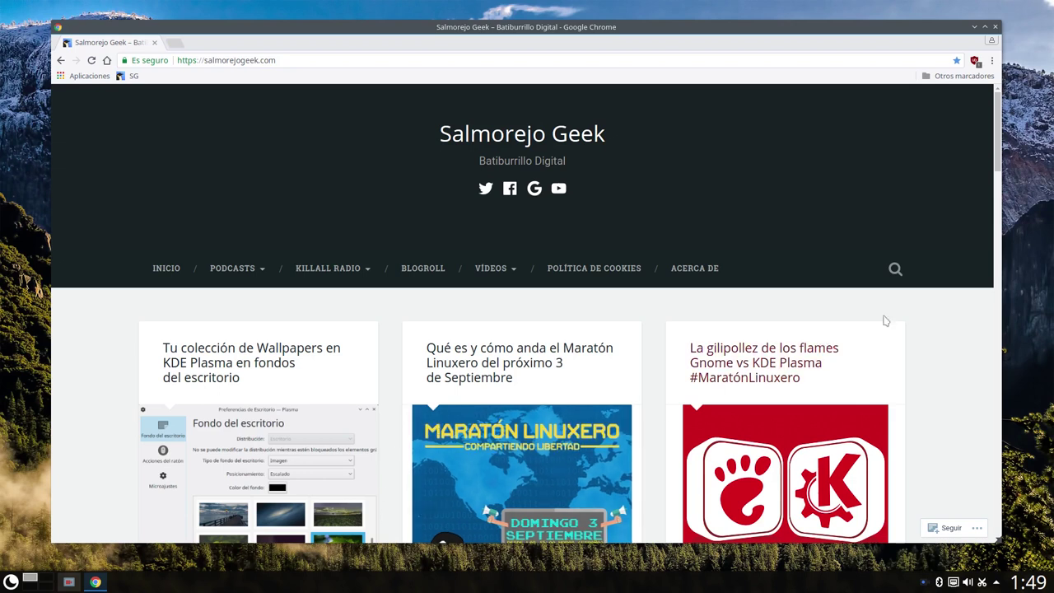
Step: Search the Salmorejo Geek blog for "vlc"
left_click(897, 270)
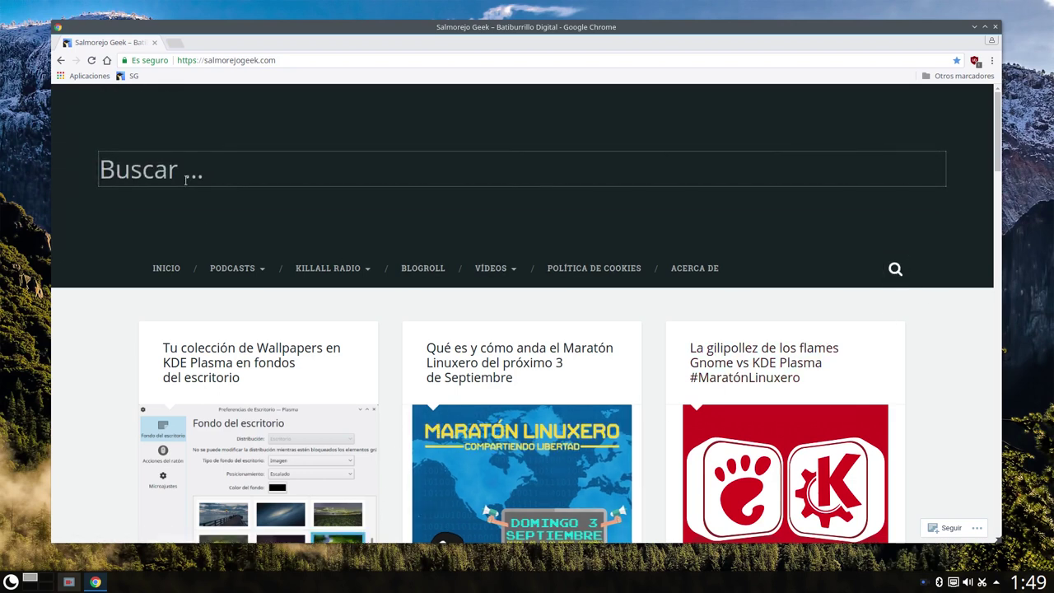
left_click(182, 169)
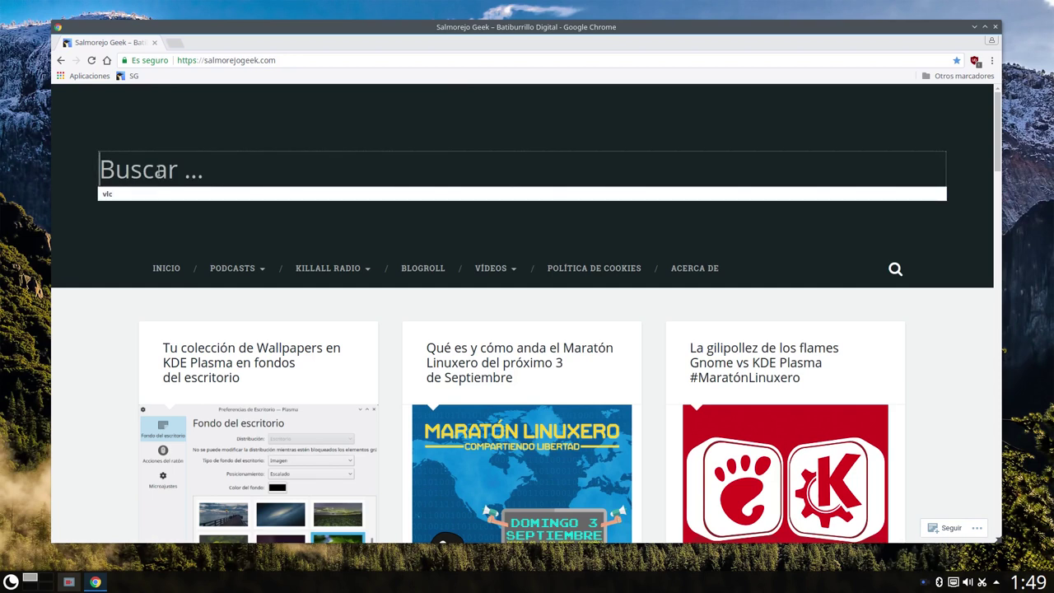
type("vlc")
key("Return")
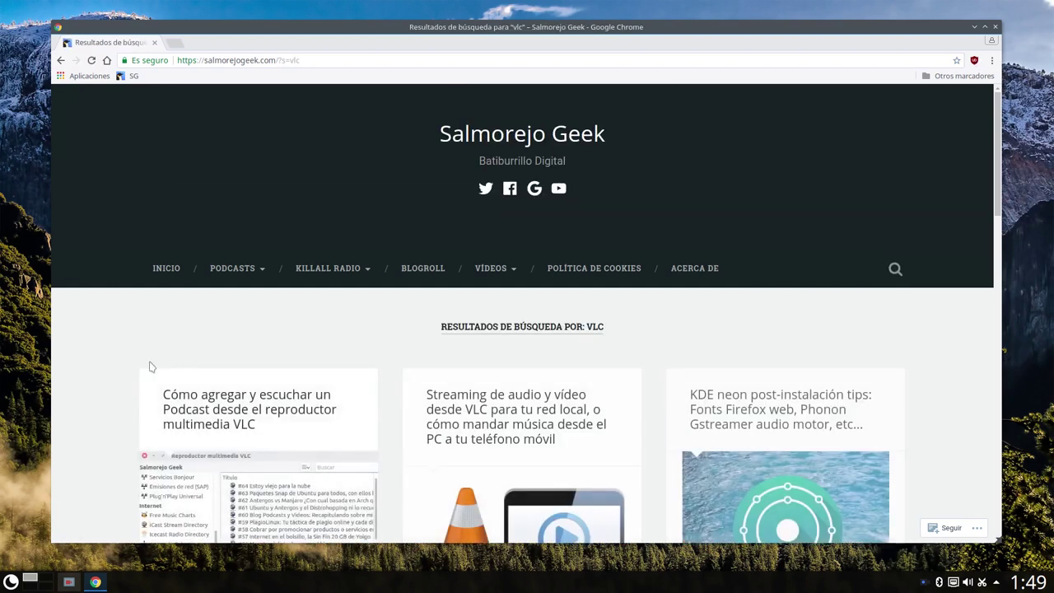
Step: Open and skim the article on adding and listening to a podcast in VLC, including its video, and return to the blog's home page
scroll(151, 367, "down", 3)
left_click(197, 422)
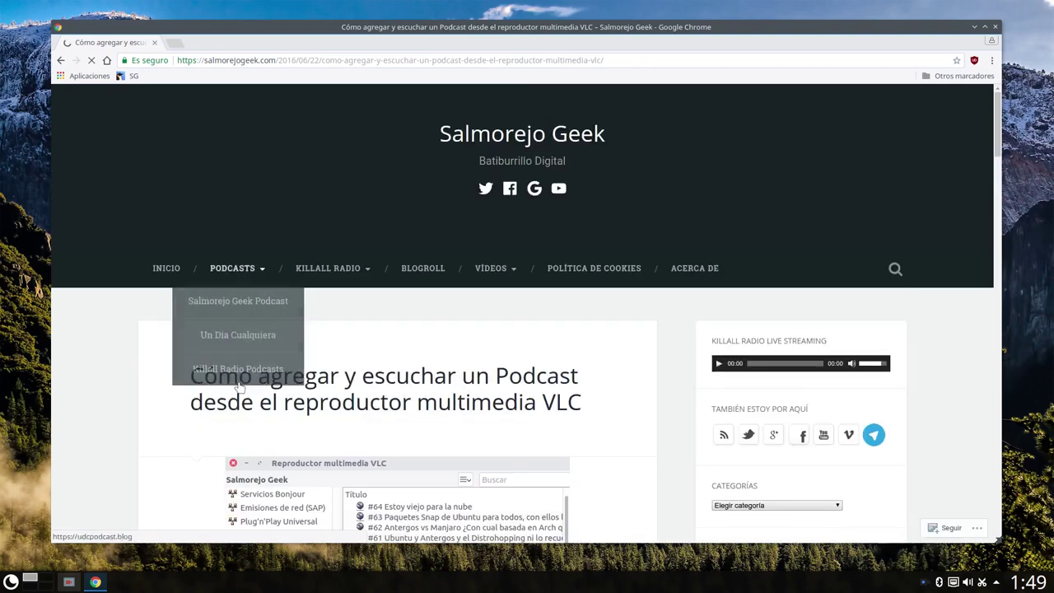
scroll(189, 400, "down", 3)
scroll(175, 421, "down", 1)
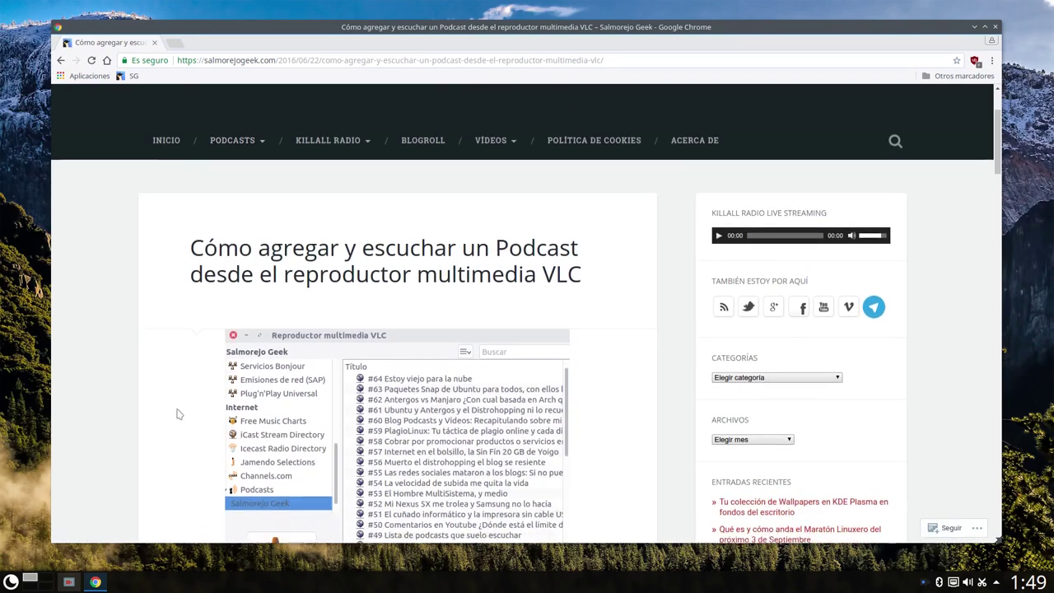
scroll(208, 317, "down", 6)
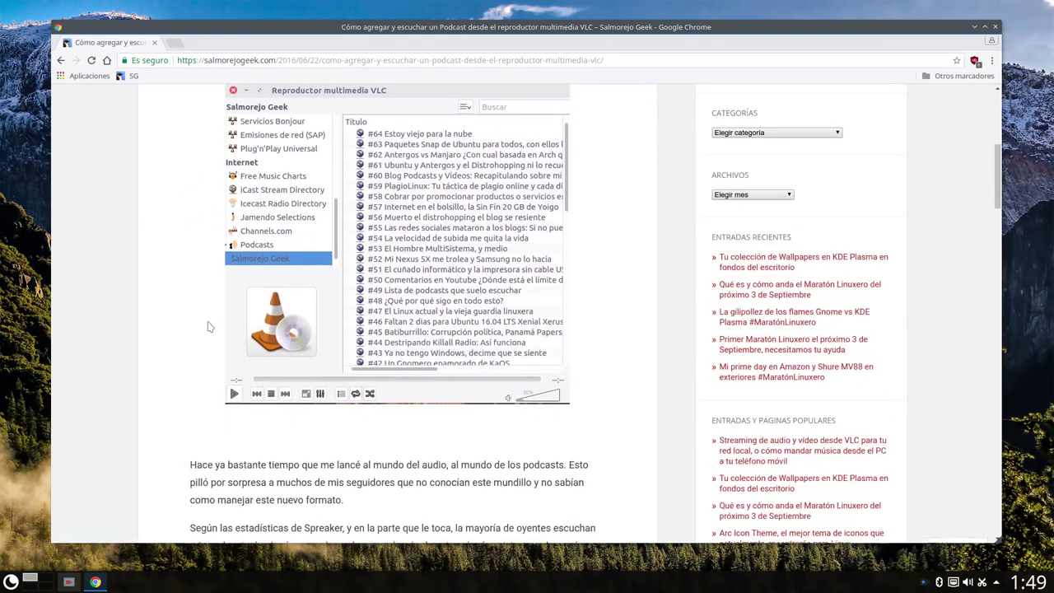
scroll(209, 326, "down", 6)
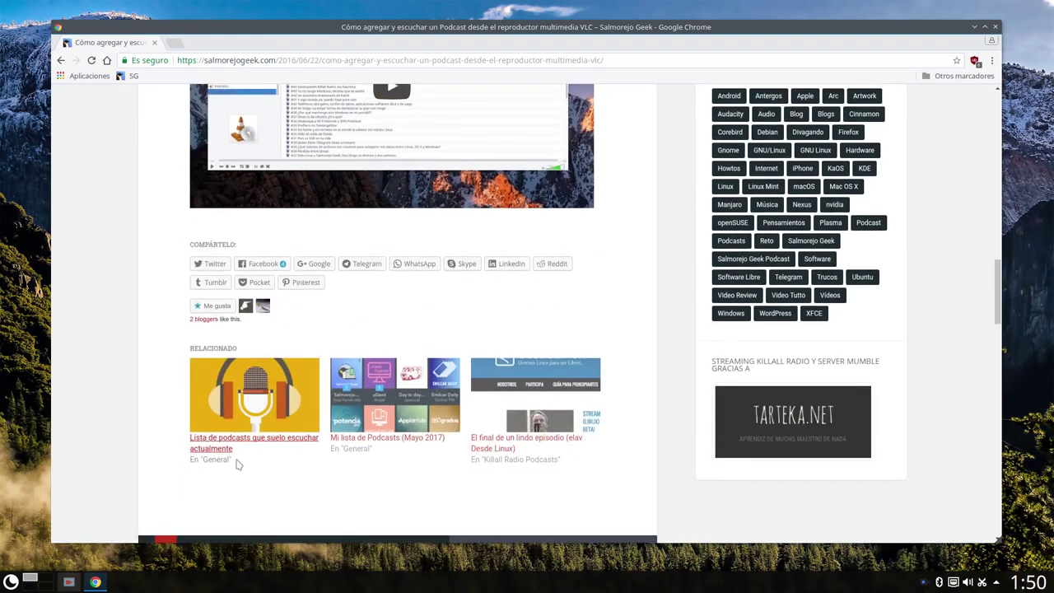
scroll(239, 461, "up", 2)
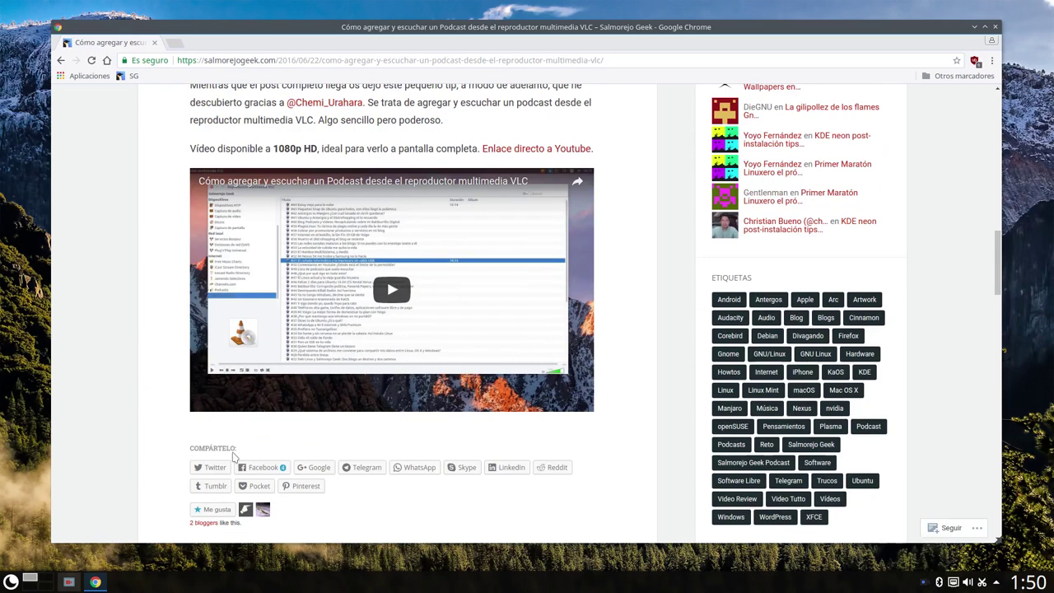
left_click(129, 76)
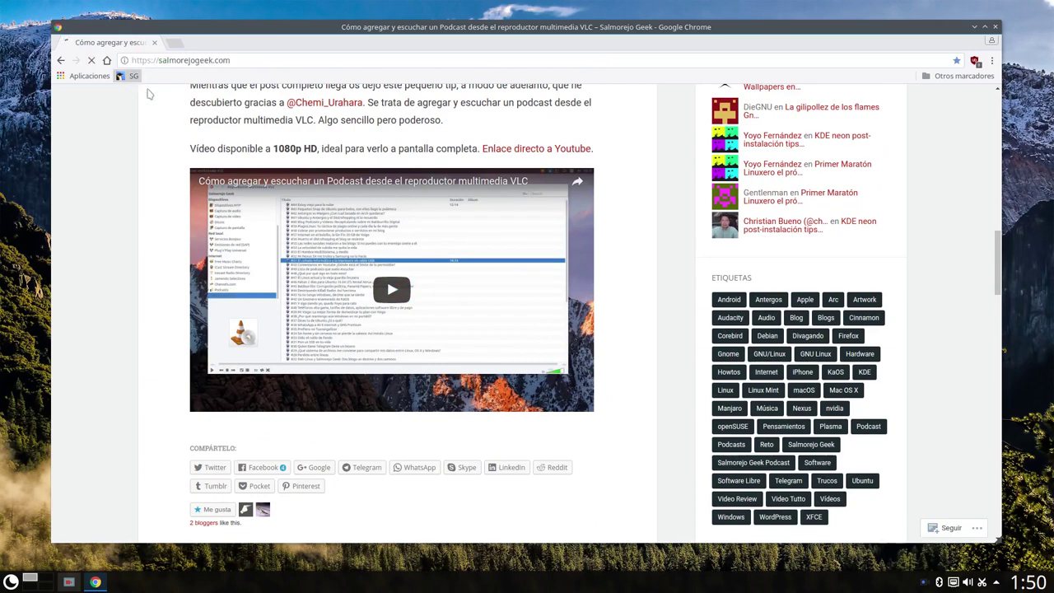
Step: Switch to the desktop, launch the Clementine music player and select Podcasts among its Internet services
key("super+d")
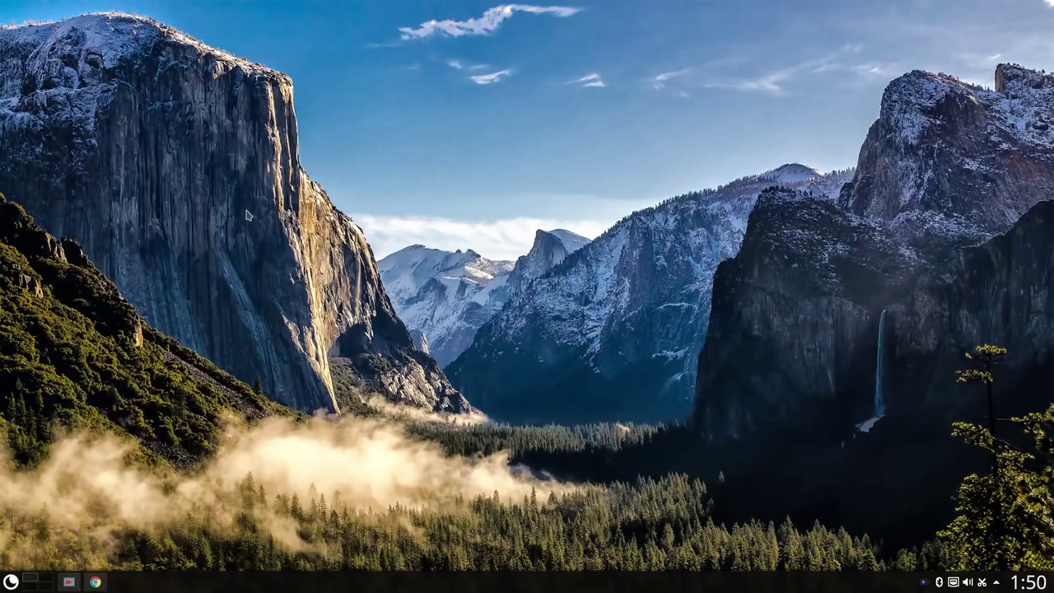
left_click(11, 582)
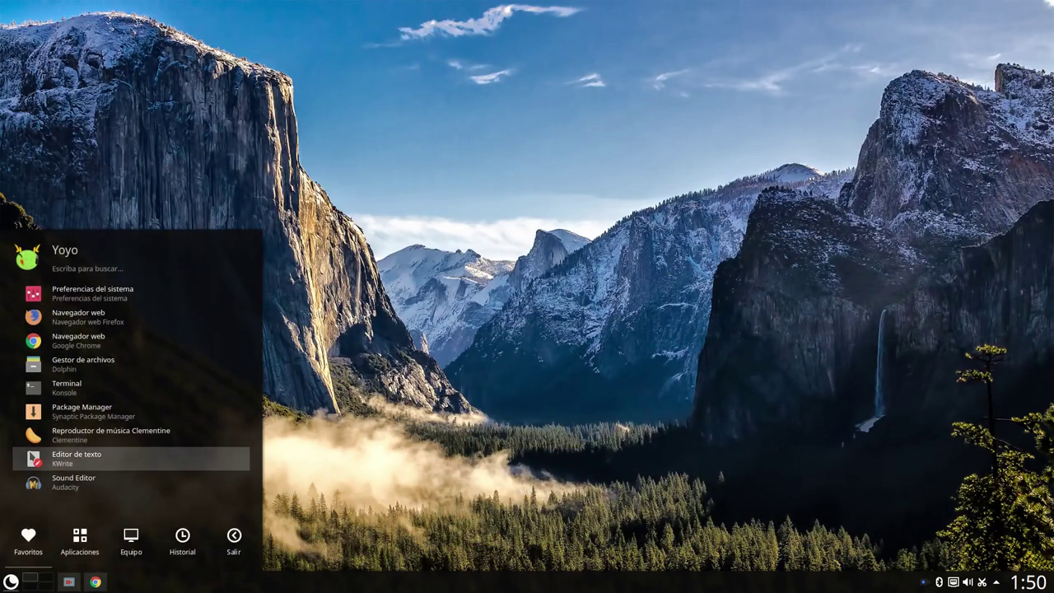
left_click(90, 435)
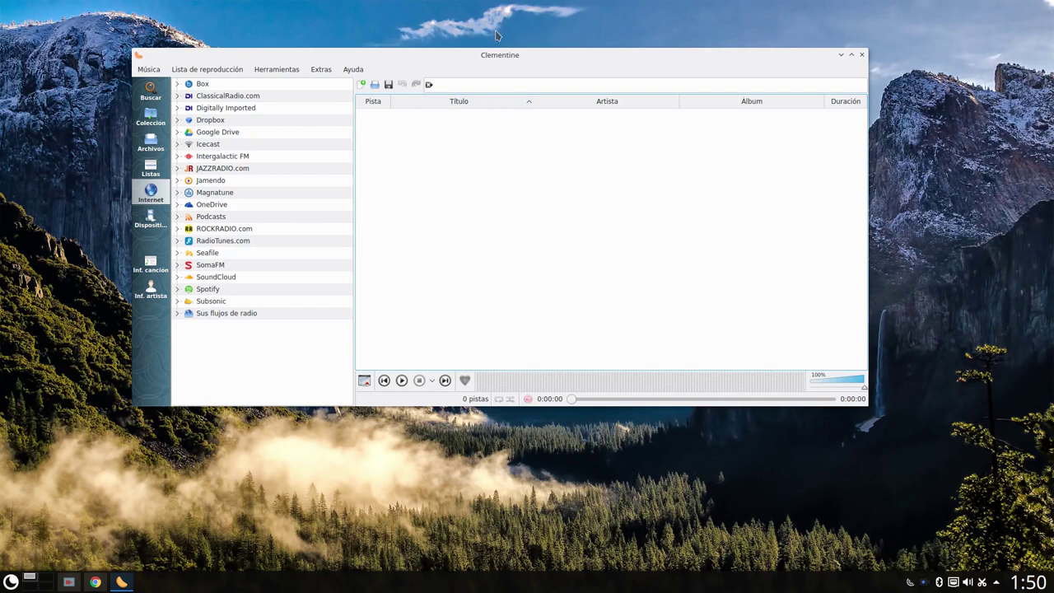
left_click_drag(500, 56, 509, 54)
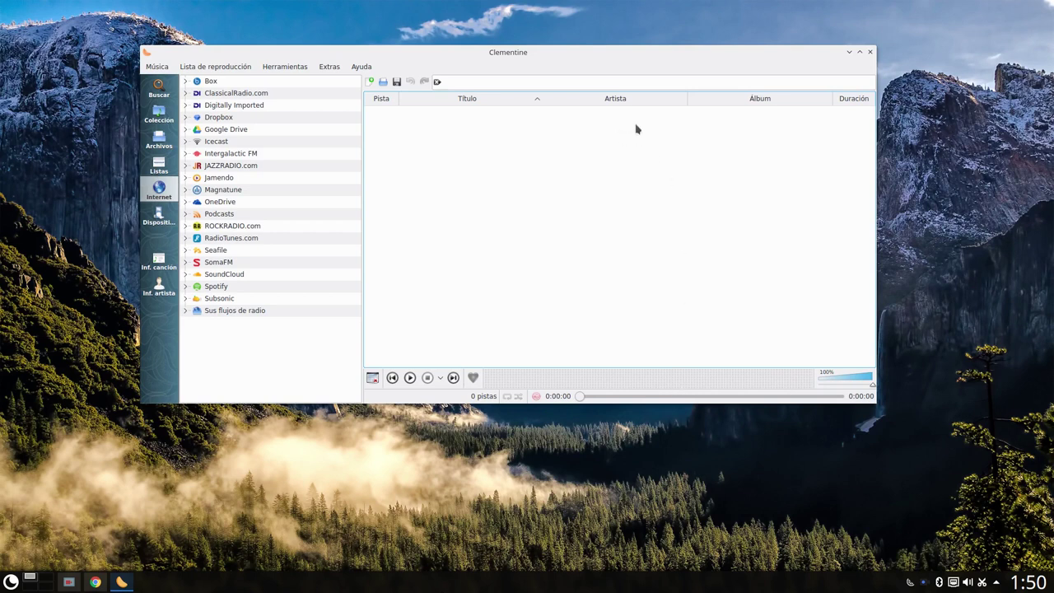
left_click_drag(572, 57, 529, 54)
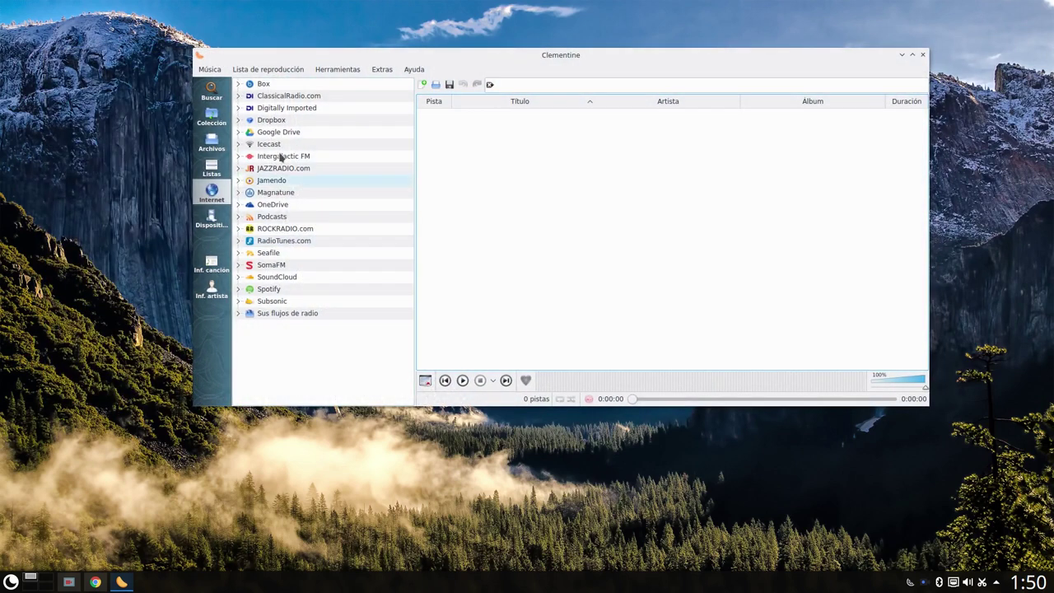
left_click(218, 202)
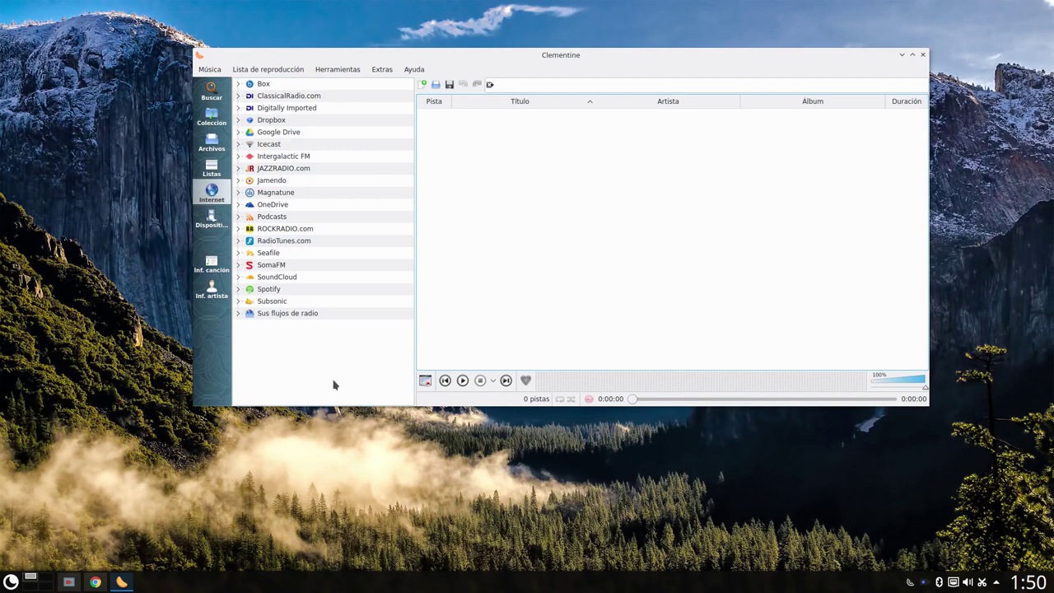
left_click(276, 219)
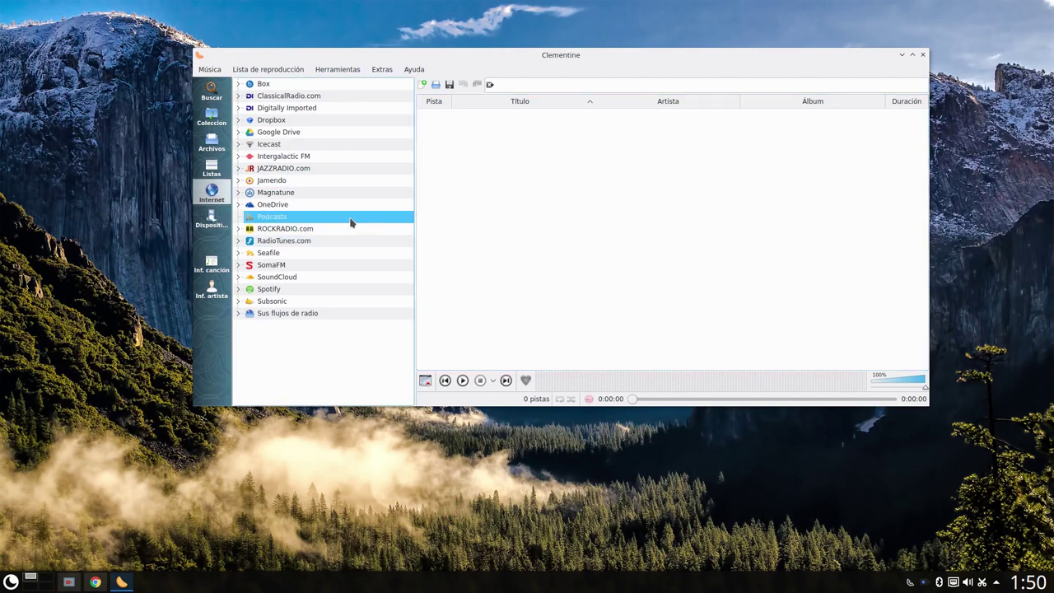
Step: Look over the Internet providers in the preferences and close them without changing anything
left_click(348, 69)
left_click(362, 191)
scroll(392, 309, "down", 5)
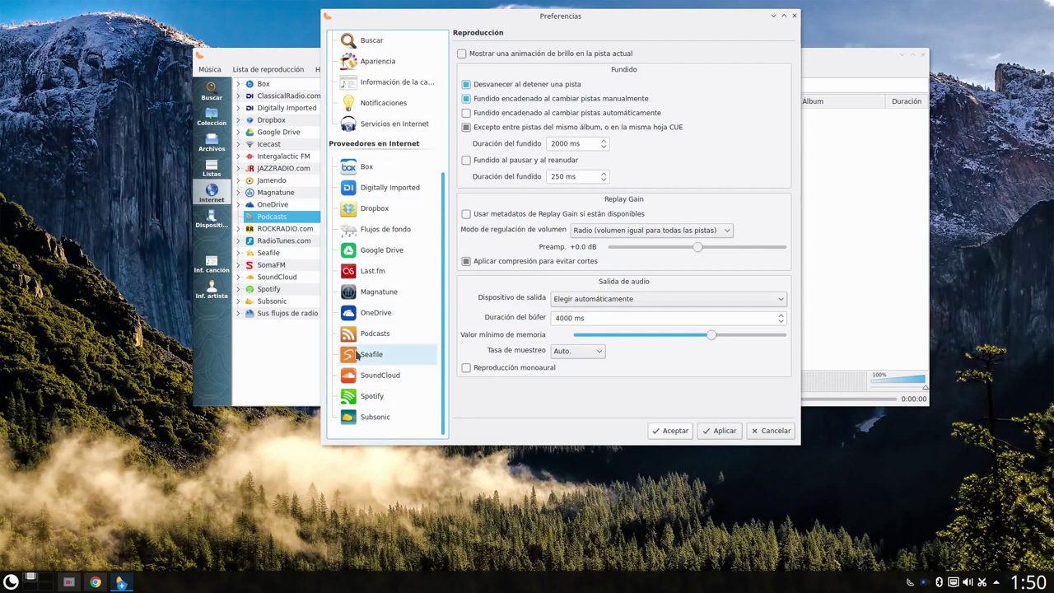
left_click(772, 430)
left_click_drag(547, 68, 534, 64)
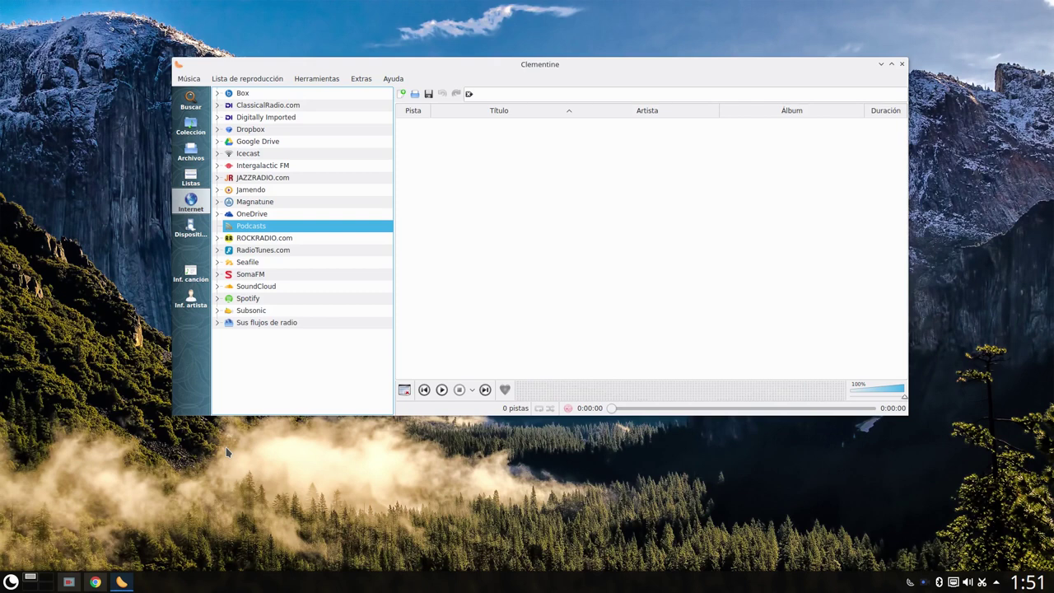
Step: Start adding a podcast from the Podcasts entry and clear the prefilled feed URL
right_click(254, 231)
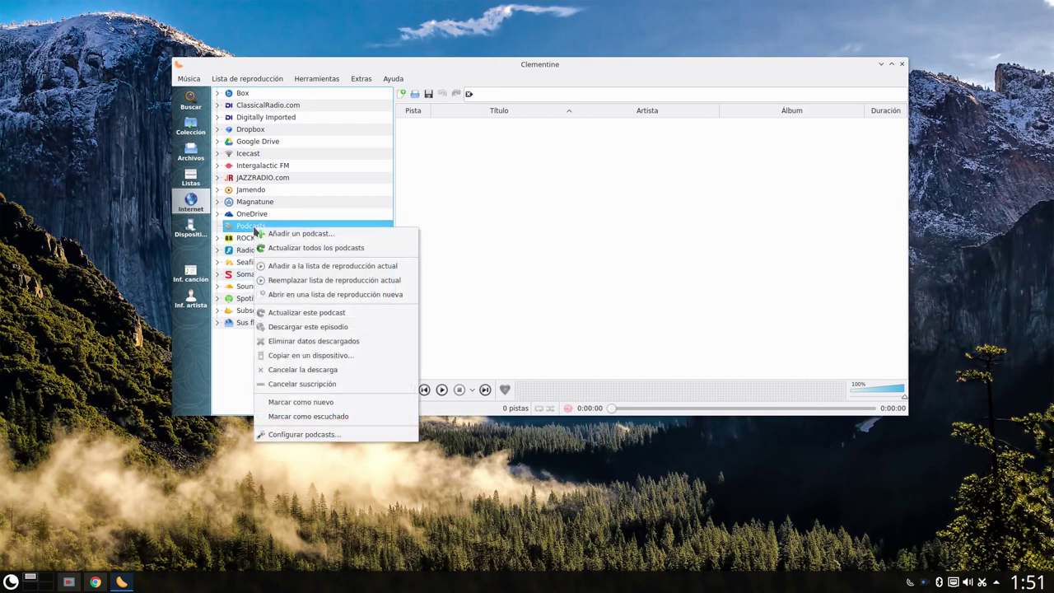
left_click(284, 233)
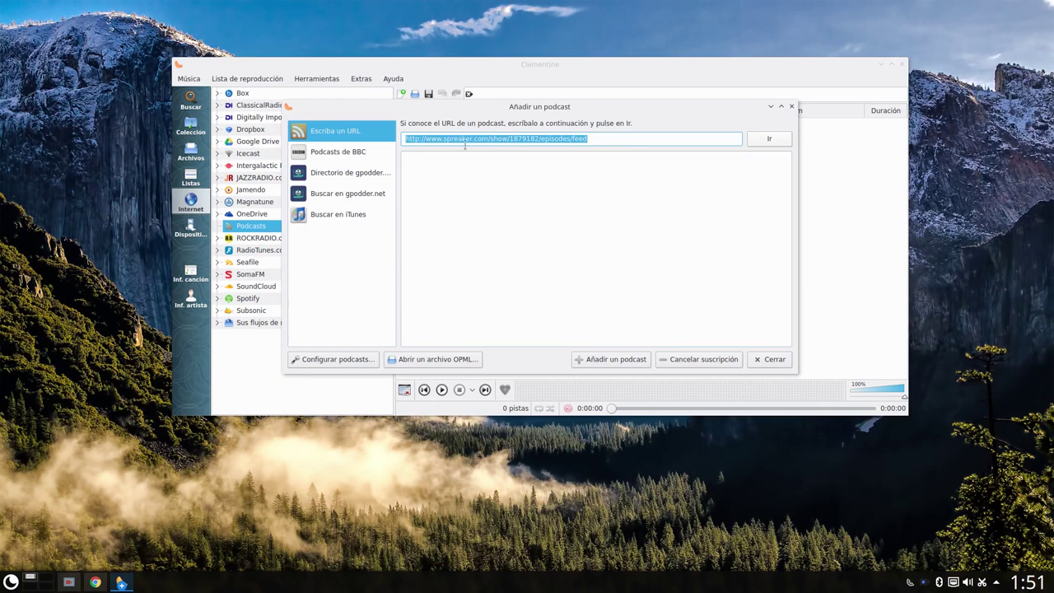
left_click(623, 138)
key("BackSpace")
key("BackSpace")
key("BackSpace")
key("BackSpace")
key("BackSpace")
key("BackSpace")
key("BackSpace")
key("BackSpace")
key("BackSpace")
key("BackSpace")
key("BackSpace")
key("BackSpace")
key("BackSpace")
key("BackSpace")
key("BackSpace")
key("BackSpace")
key("BackSpace")
key("BackSpace")
key("BackSpace")
key("BackSpace")
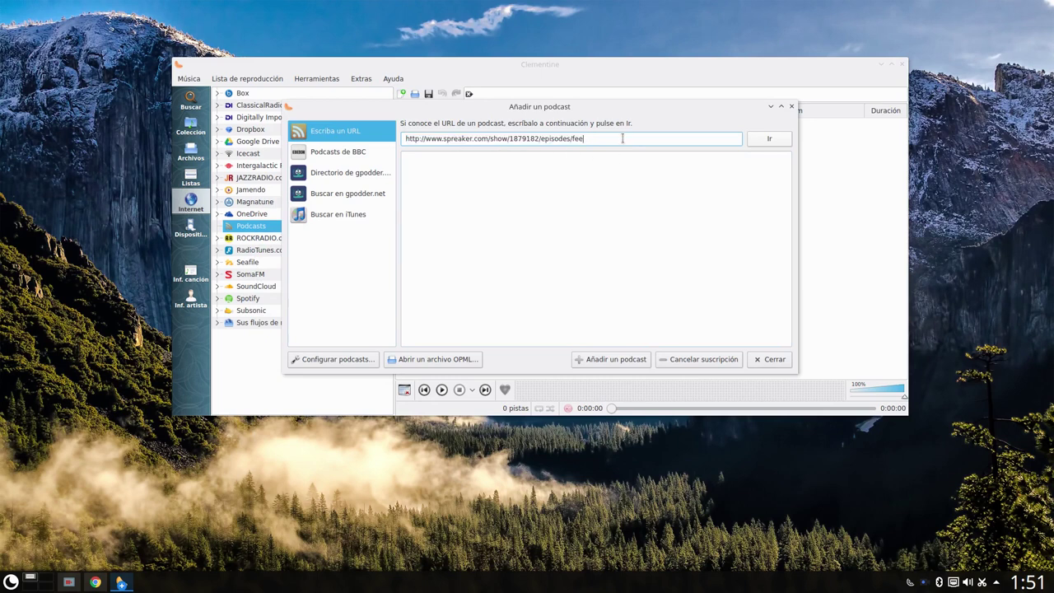
key("BackSpace")
key("BackSpace")
key("BackSpace")
key("BackSpace")
key("BackSpace")
key("BackSpace")
key("BackSpace")
key("BackSpace")
key("BackSpace")
key("BackSpace")
key("BackSpace")
key("BackSpace")
key("BackSpace")
key("BackSpace")
key("BackSpace")
key("BackSpace")
key("BackSpace")
key("BackSpace")
key("BackSpace")
key("BackSpace")
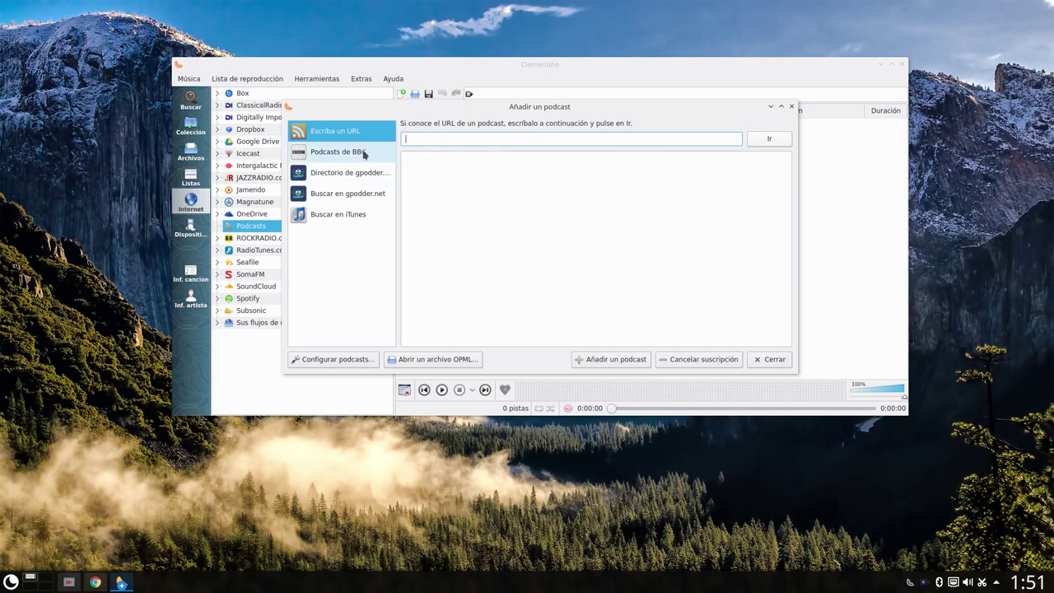
Step: Search for the "Salmorejo Geek" podcast in the iTunes directory
left_click(359, 218)
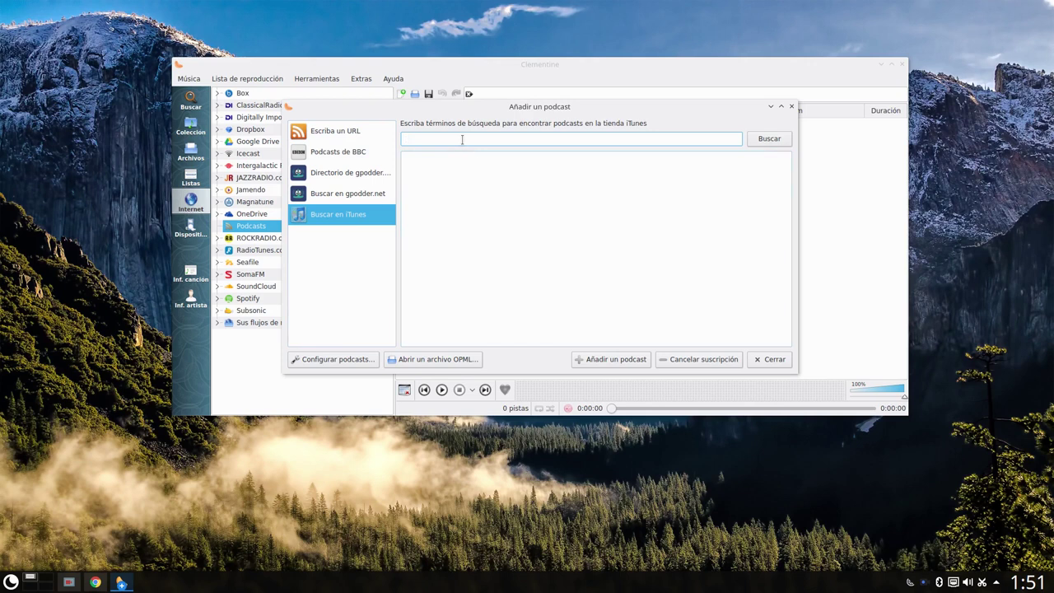
type("Salmorejo Geek")
key("Return")
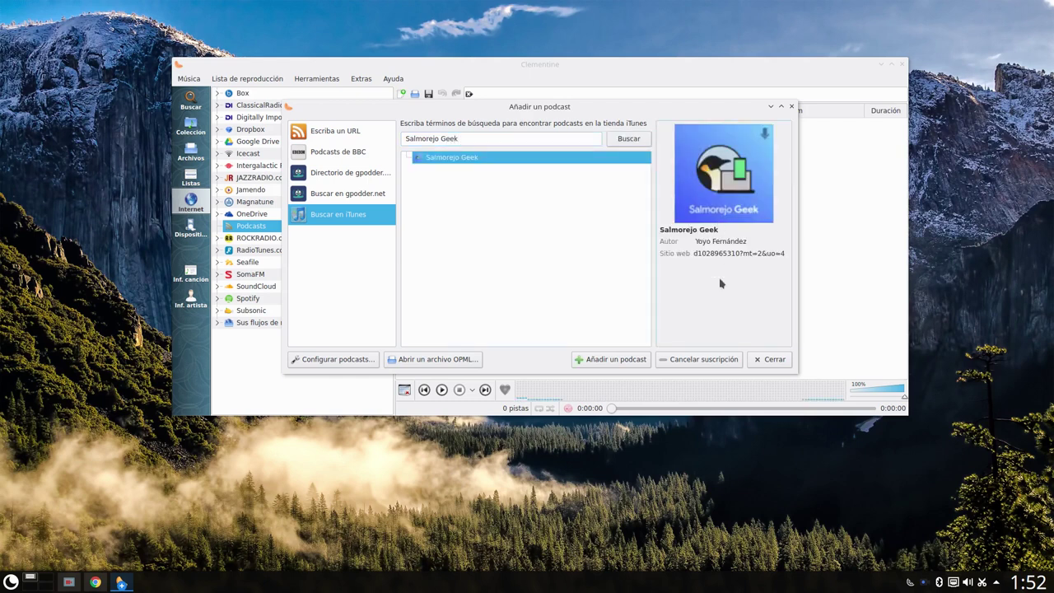
Step: Enlarge and reposition the add-podcast dialog, subscribe to the found Salmorejo Geek podcast and close the dialog
left_click_drag(797, 373, 901, 469)
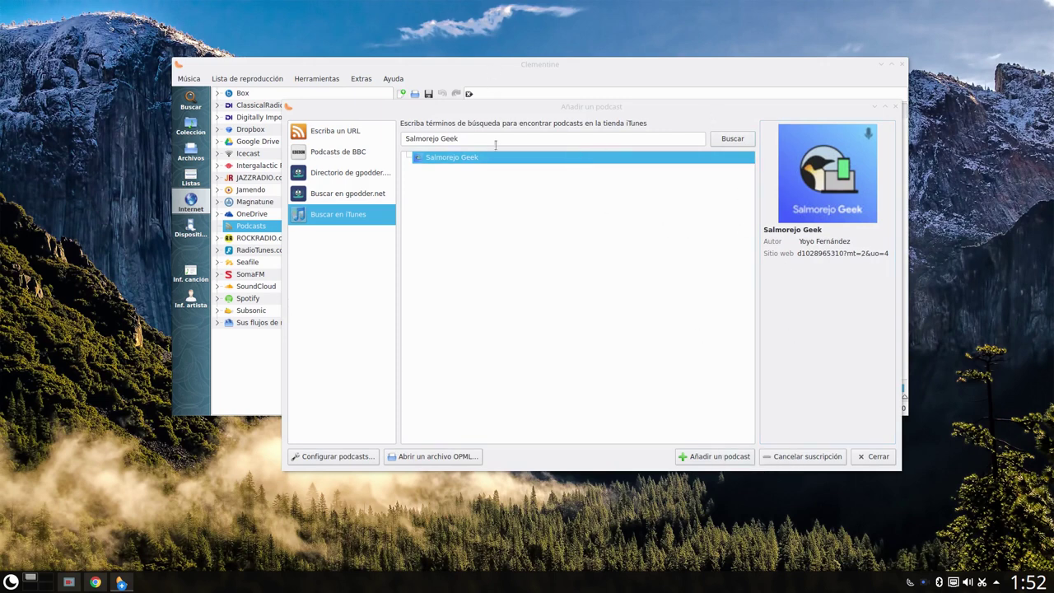
left_click_drag(499, 108, 575, 138)
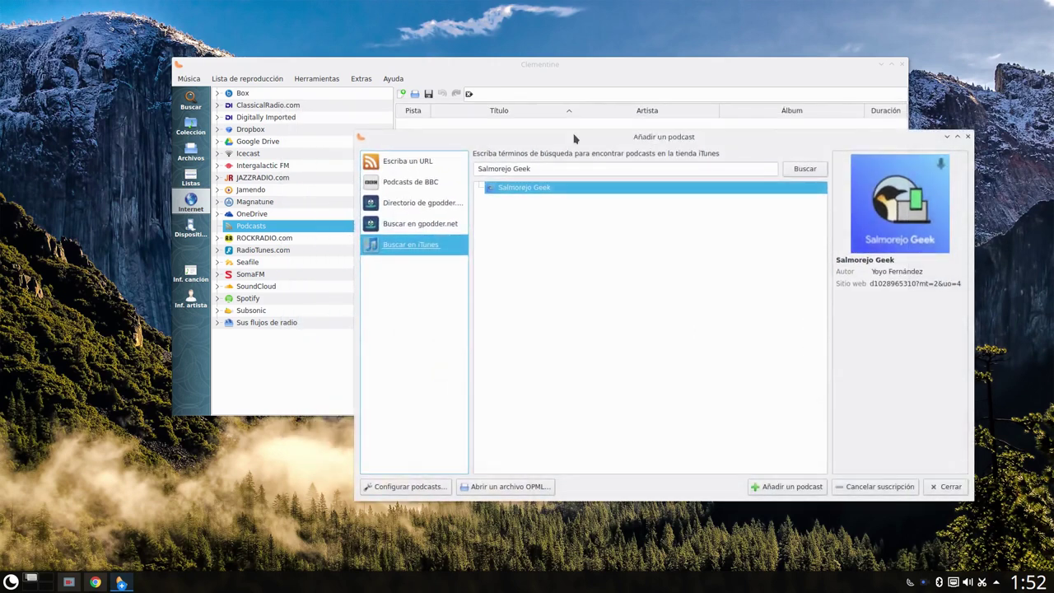
left_click(786, 487)
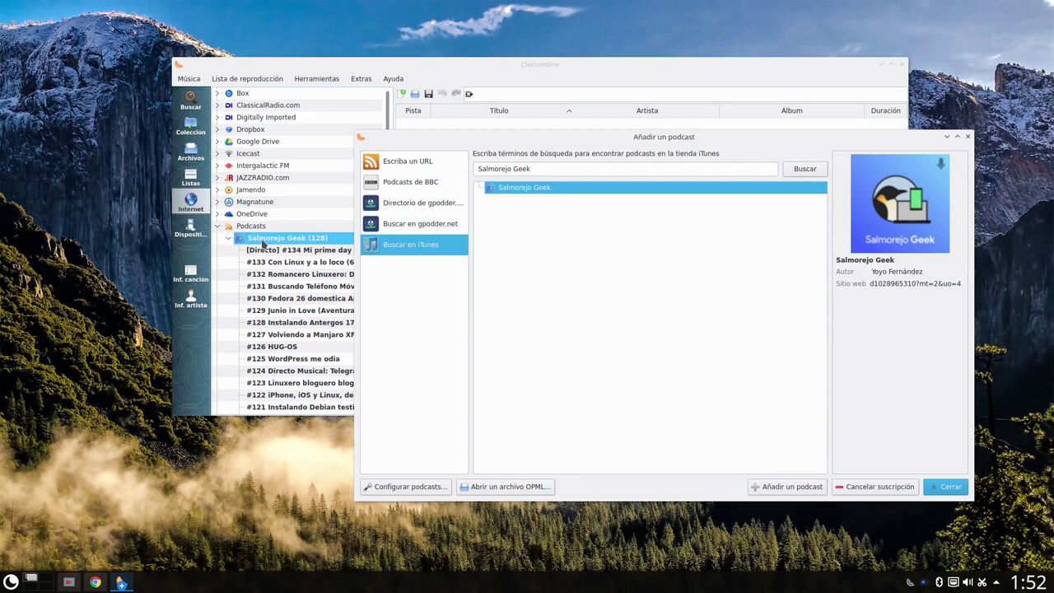
left_click(945, 487)
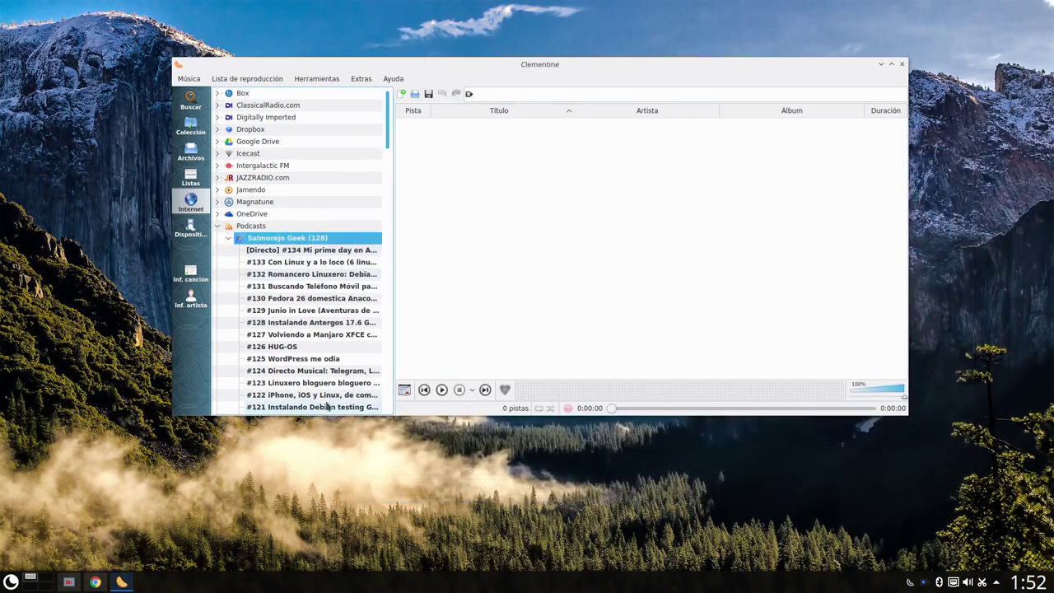
Step: Browse the Salmorejo Geek episode list from newest to oldest and collapse it
scroll(295, 272, "down", 4)
scroll(295, 273, "down", 2)
scroll(295, 273, "up", 6)
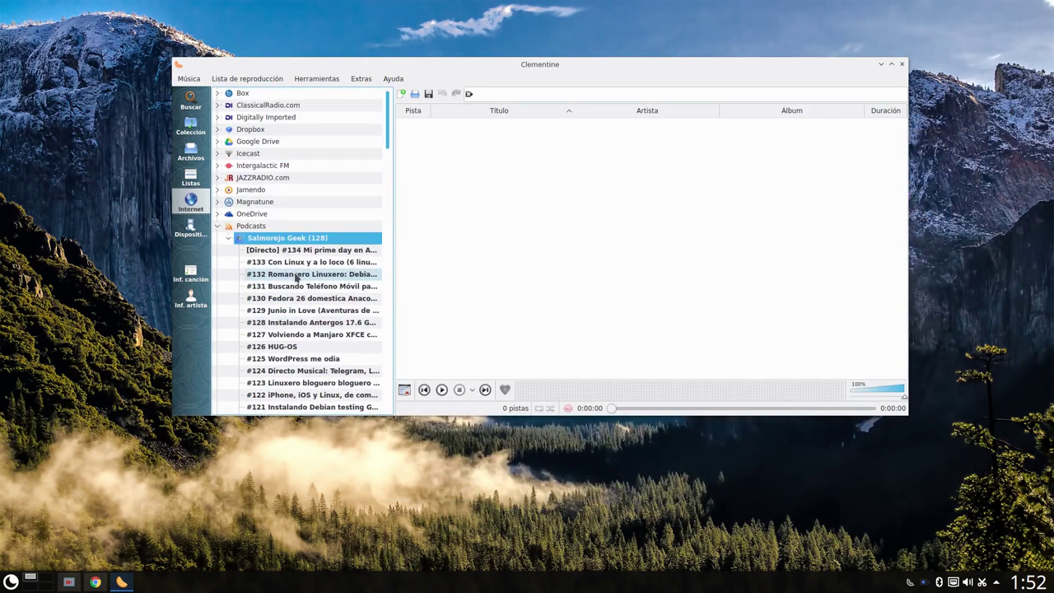
scroll(295, 280, "down", 20)
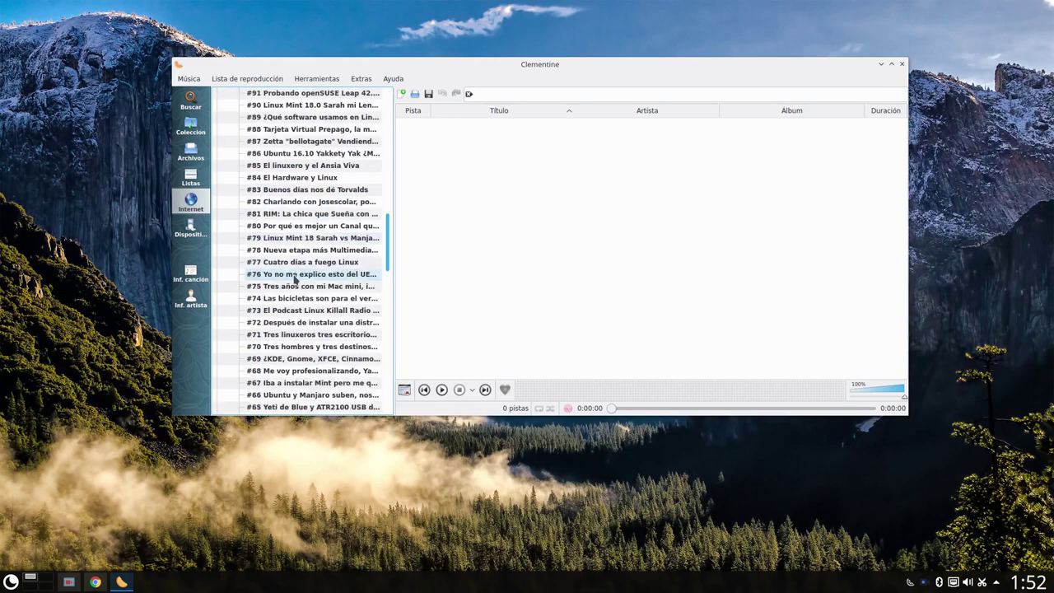
scroll(295, 278, "down", 3)
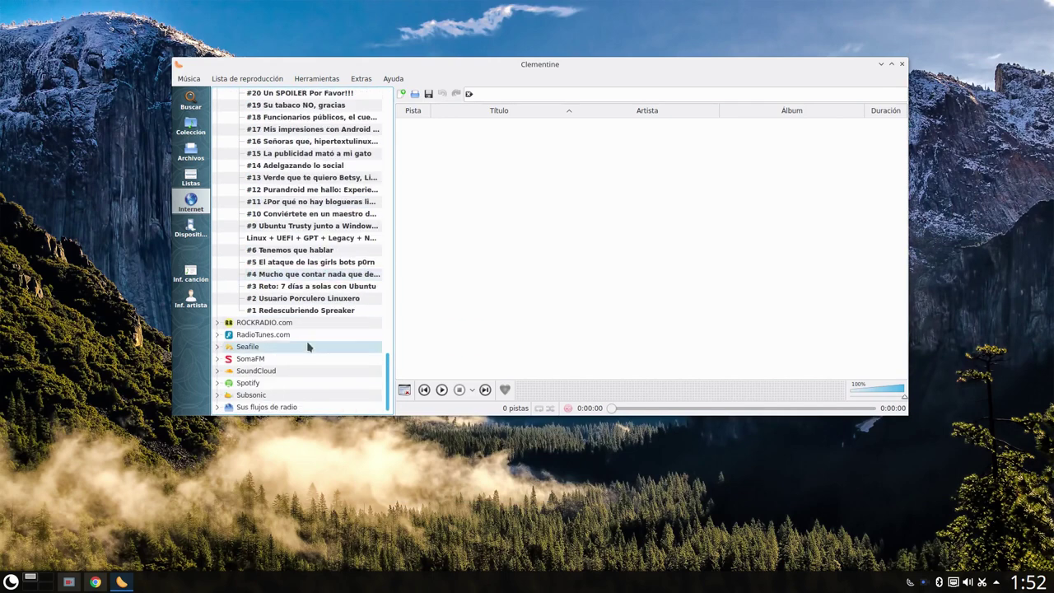
scroll(298, 286, "up", 13)
scroll(301, 290, "up", 20)
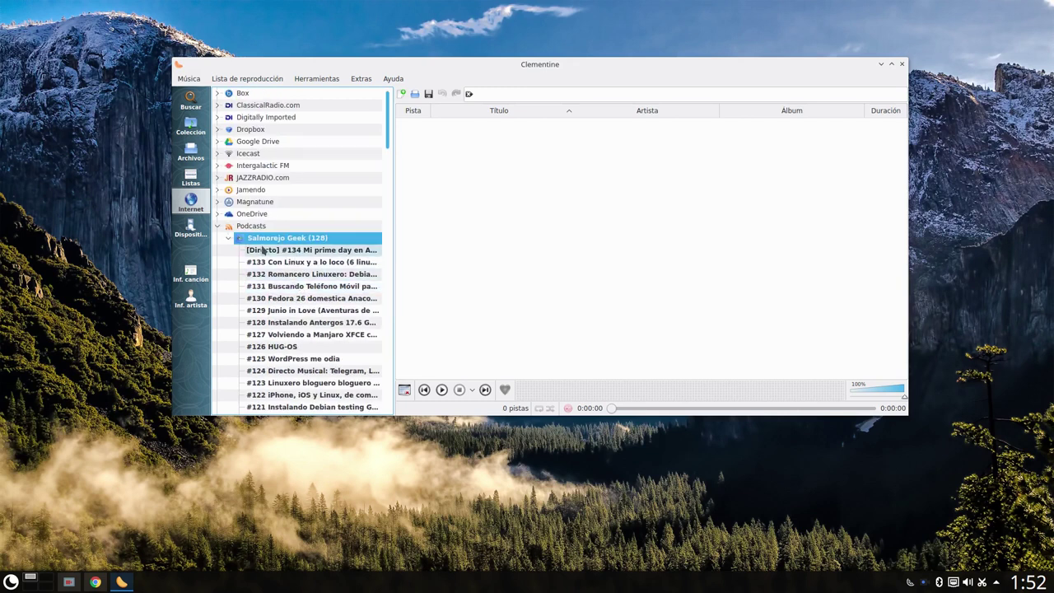
left_click(230, 238)
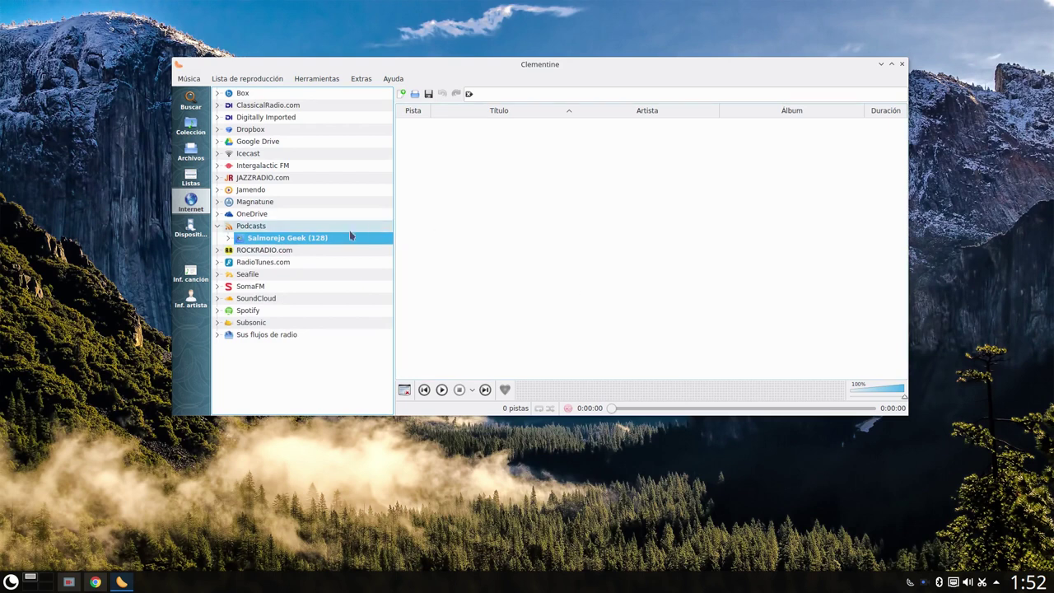
Step: Add all Salmorejo Geek podcast episodes to the playlist and review the list from end to start
left_click_drag(272, 242, 574, 260)
scroll(530, 262, "down", 20)
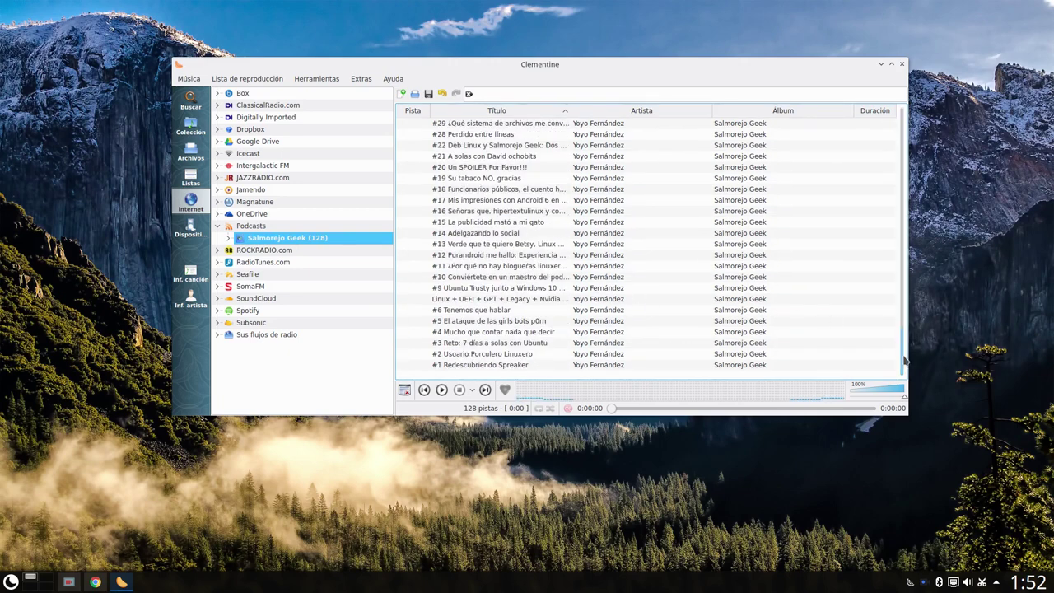
left_click_drag(901, 355, 896, 125)
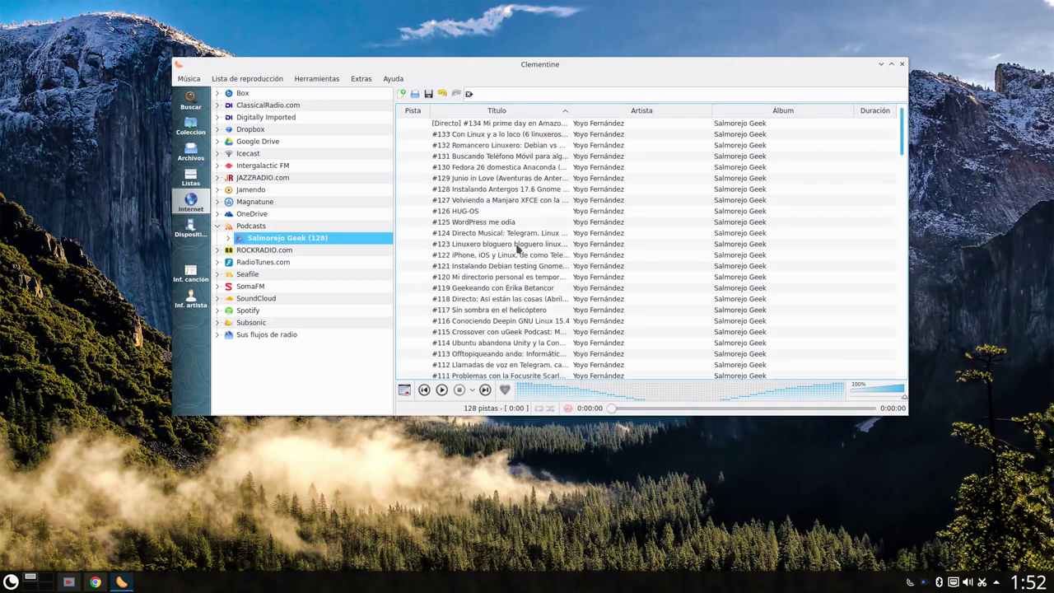
Step: Play the "[Directo] #134 Mi prime day en Amazon" episode from the playlist, stop playback and clear the playlist
left_click(524, 124)
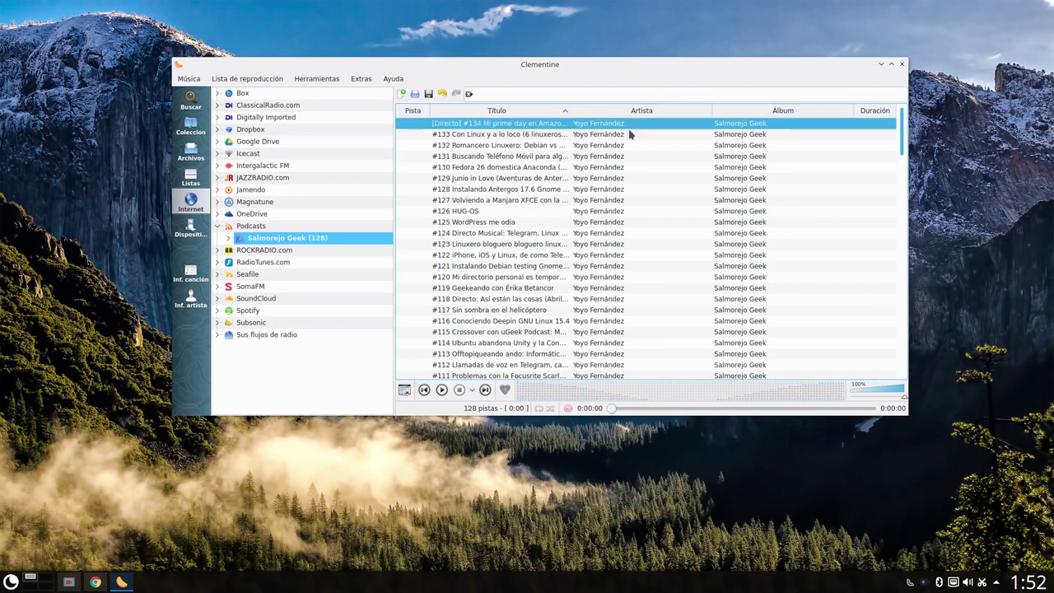
left_click(479, 136)
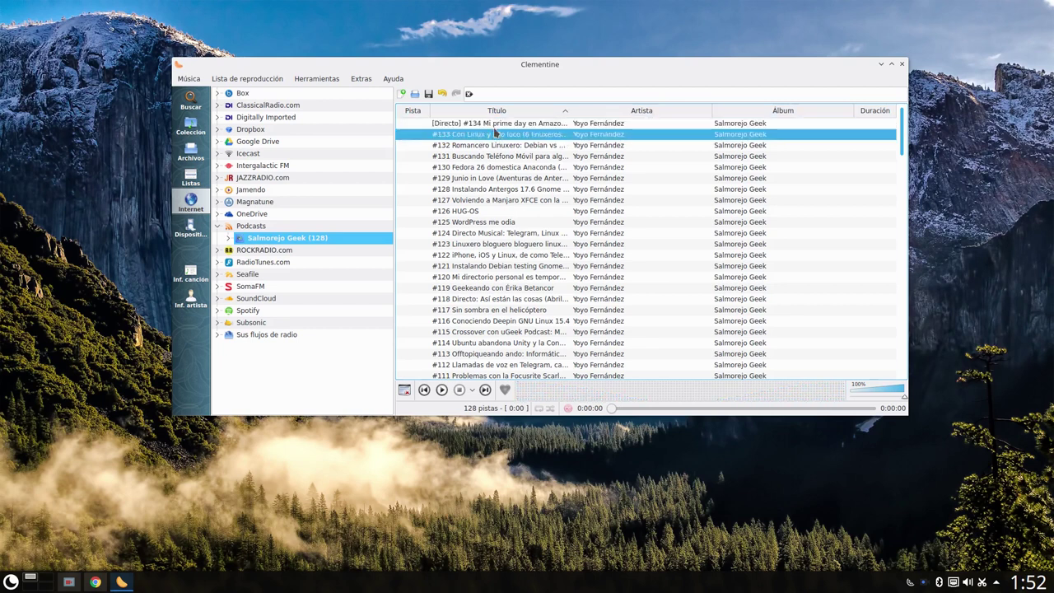
left_click(492, 125)
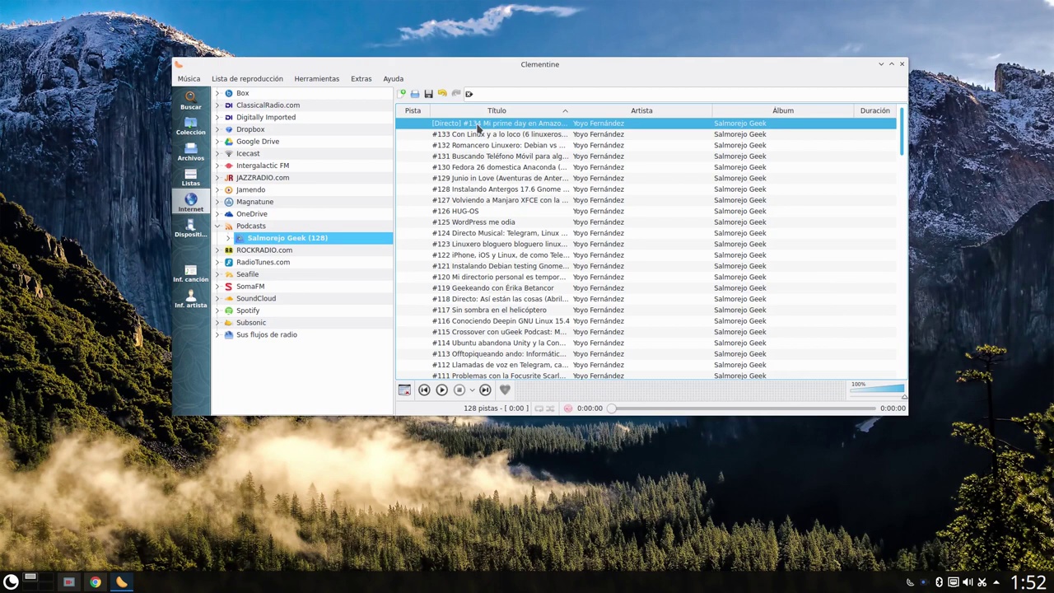
double_click(486, 125)
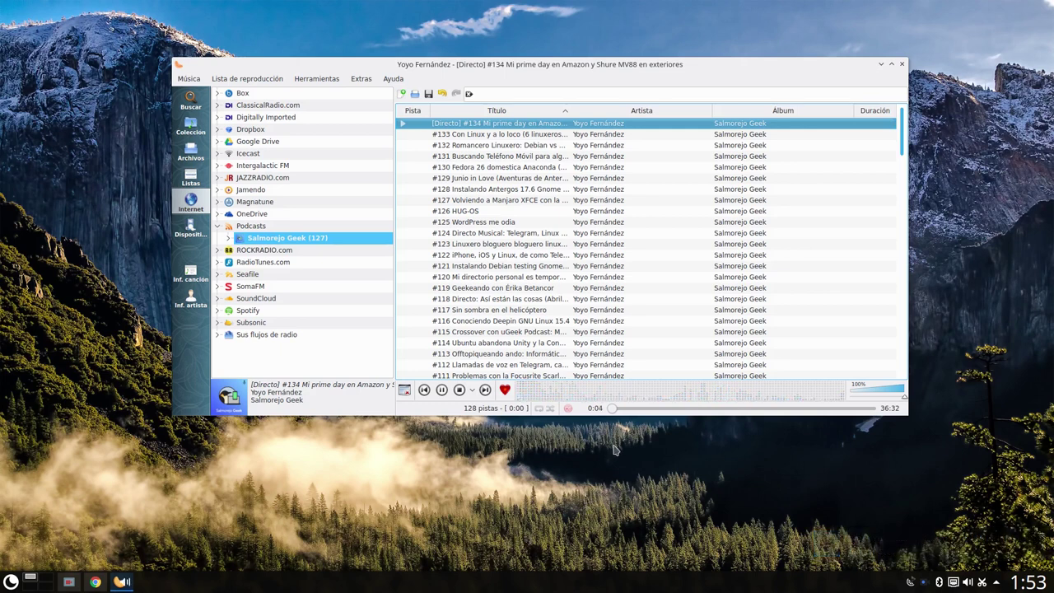
left_click(459, 391)
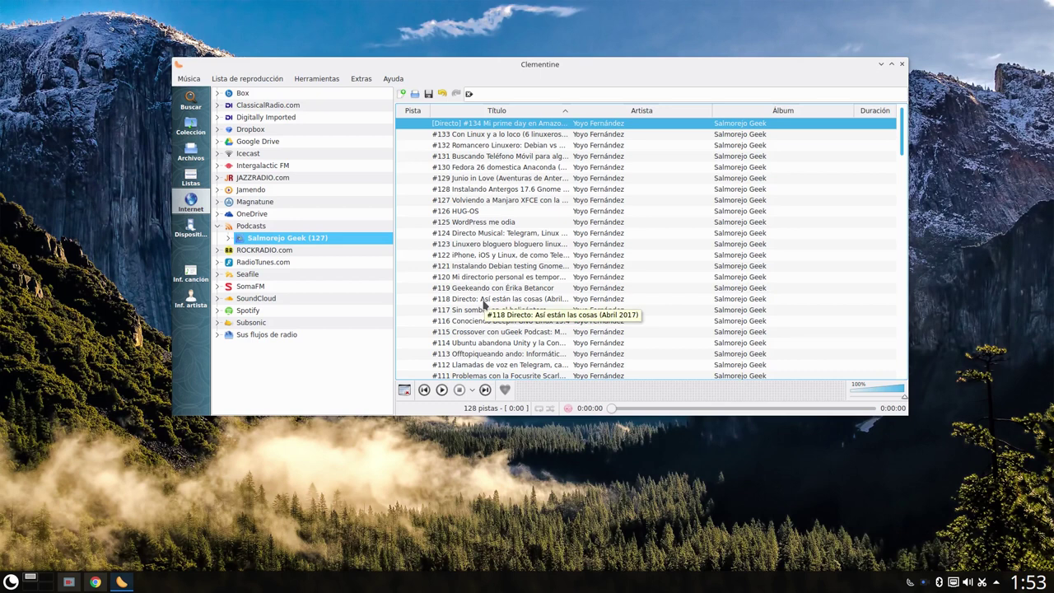
left_click(408, 393)
Step: Add only episode #119 of Salmorejo Geek to the playlist, play it briefly, and stop and clear it
left_click(230, 238)
scroll(333, 324, "down", 2)
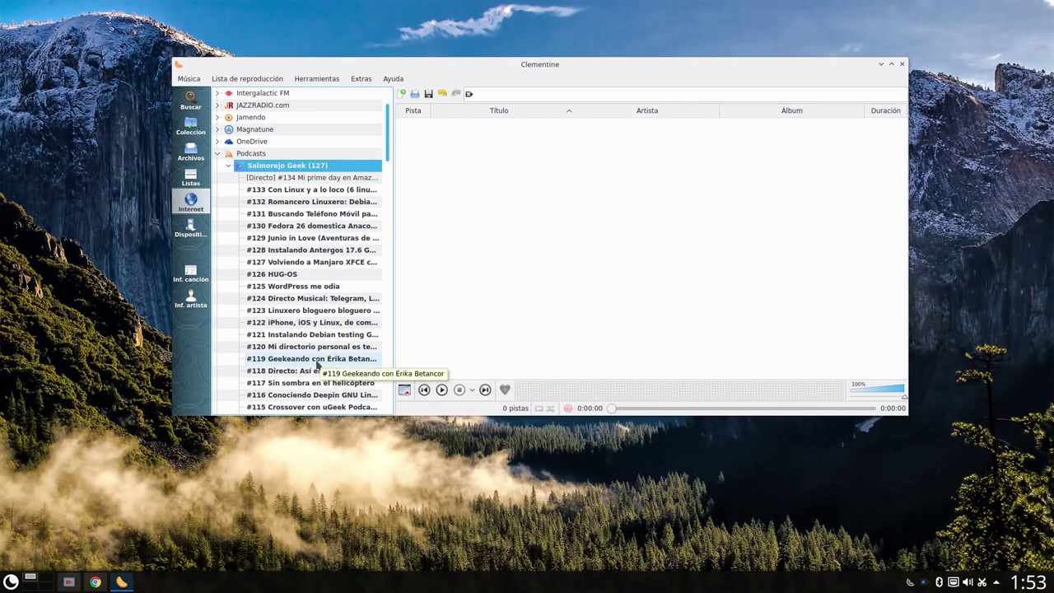
left_click_drag(274, 363, 498, 321)
double_click(501, 125)
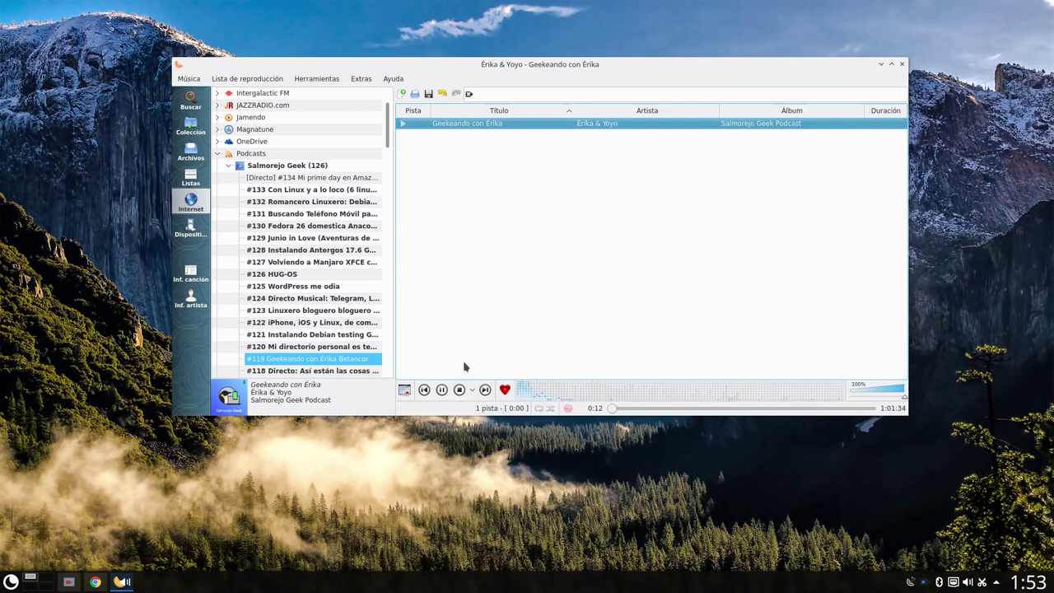
left_click(459, 390)
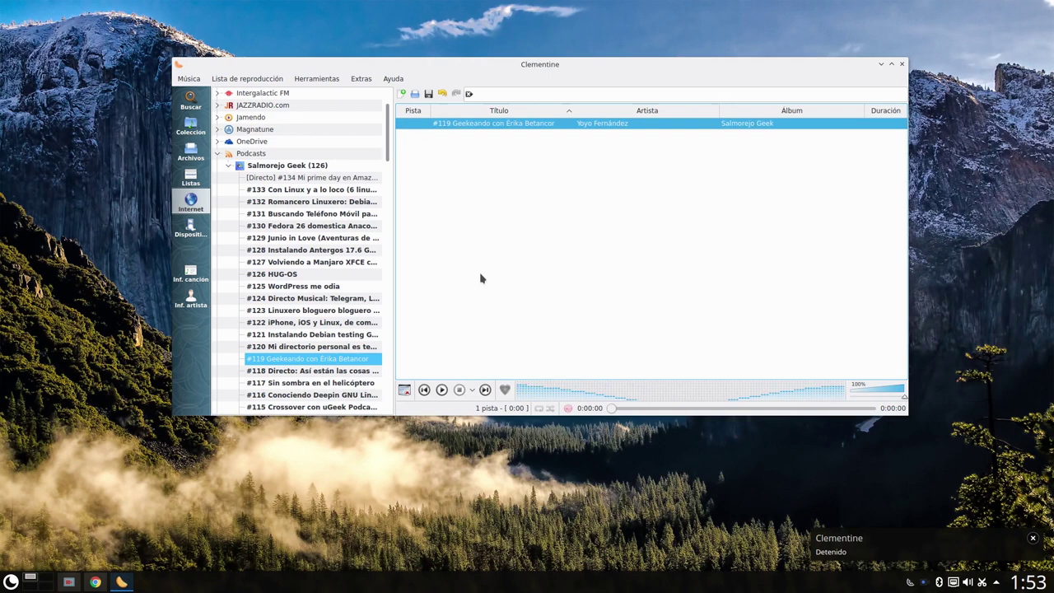
left_click(404, 389)
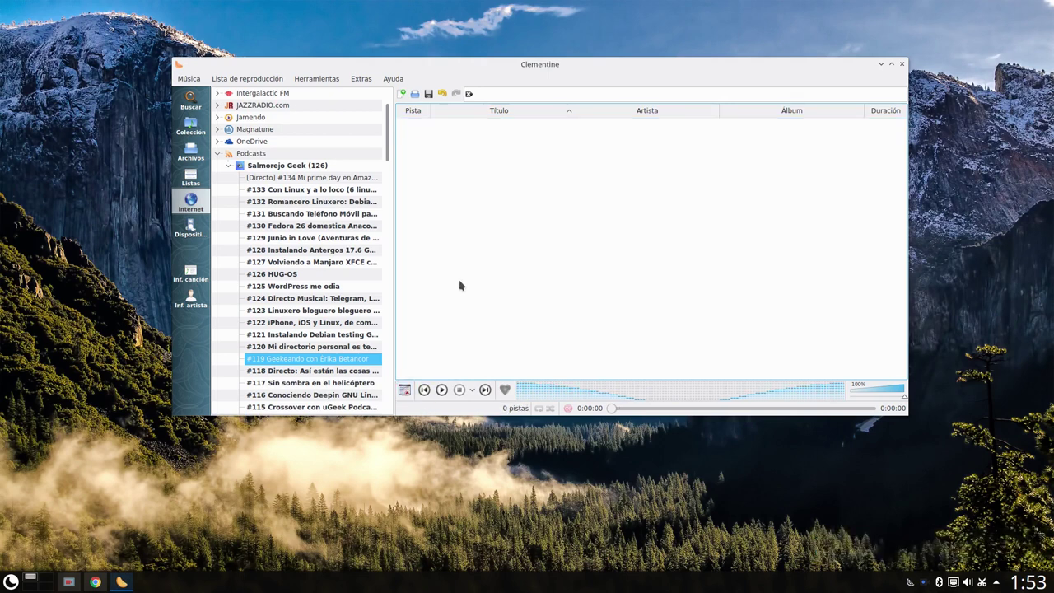
Step: Cancel the subscription to the Salmorejo Geek podcast
double_click(284, 165)
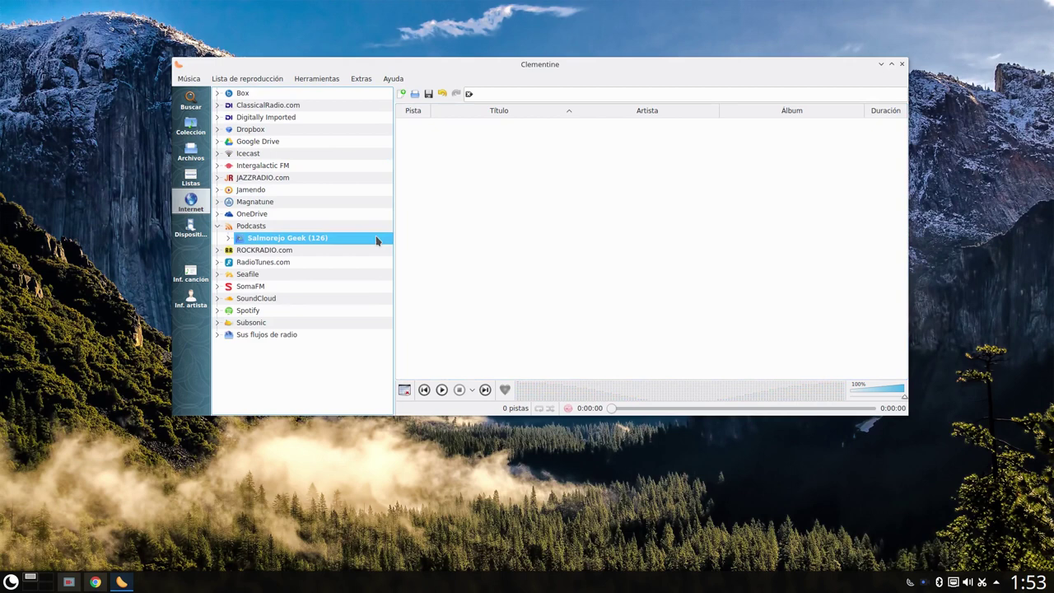
right_click(264, 226)
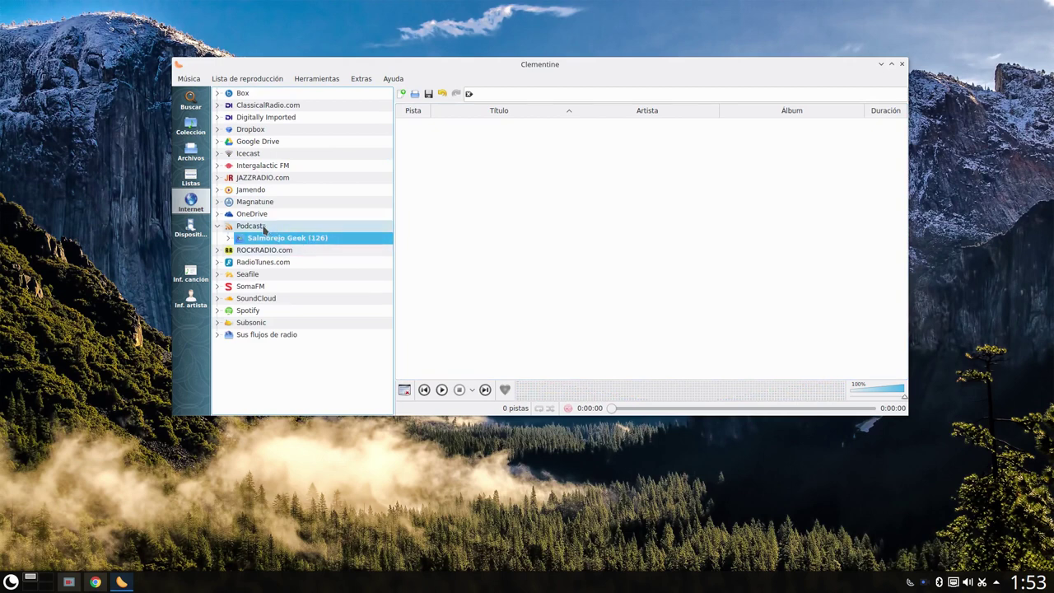
left_click(645, 234)
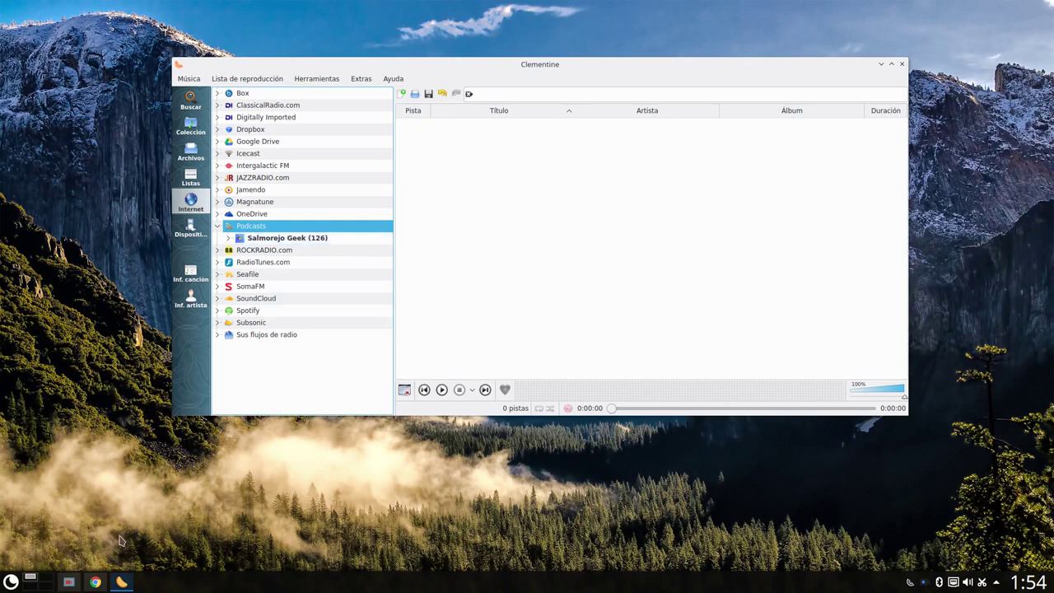
double_click(282, 240)
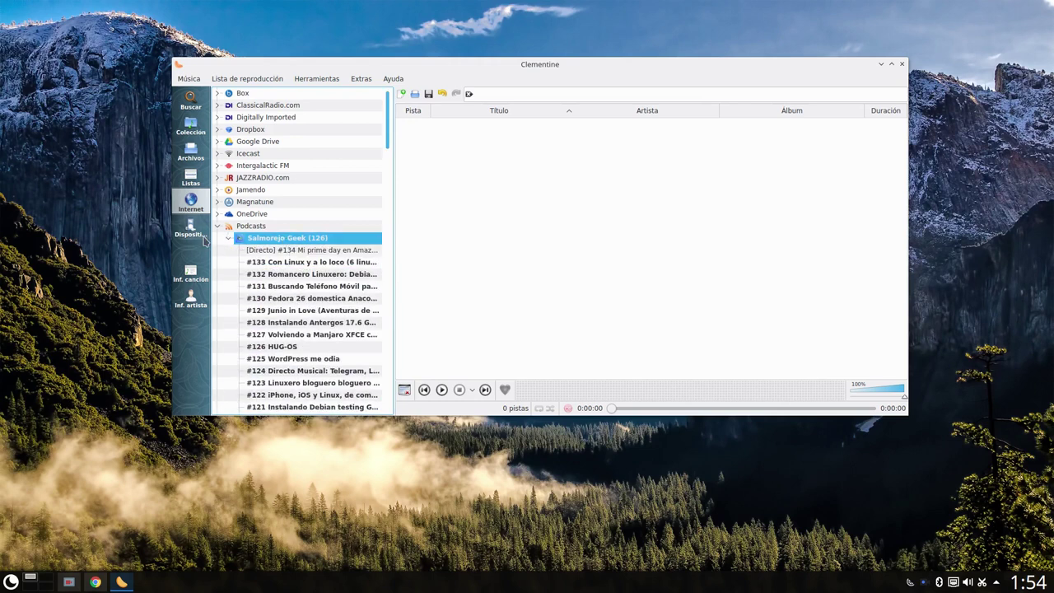
right_click(260, 238)
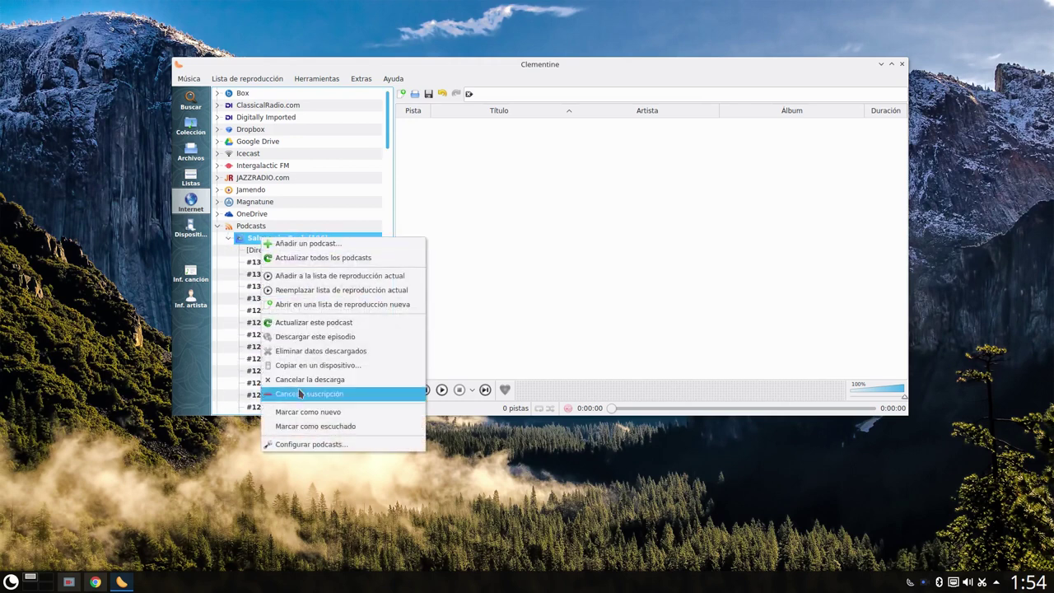
left_click(318, 394)
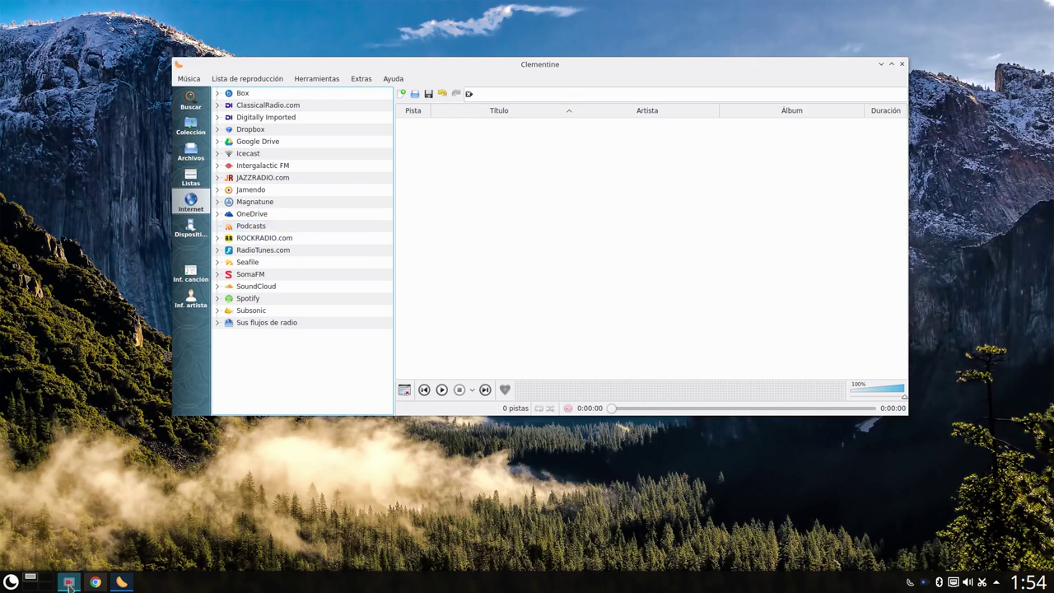
Step: Switch to Chrome, reach the Un Día Cualquiera podcast site from the Salmorejo Geek blog and open the post "Historias de la puta mili: Cuerpo a tierra!!!"
left_click(96, 582)
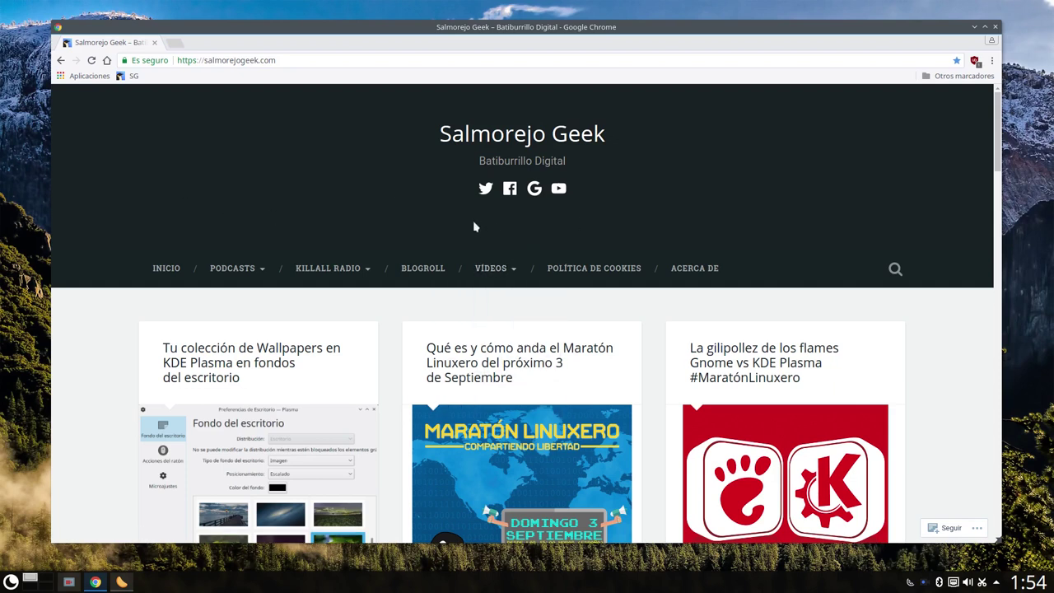
mouse_move(236, 272)
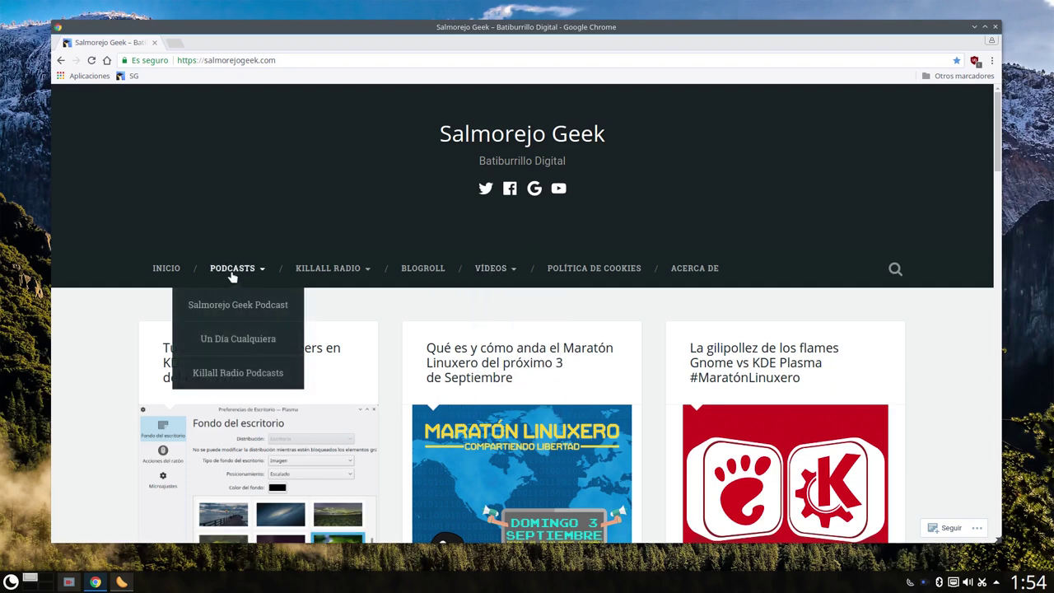
left_click(236, 341)
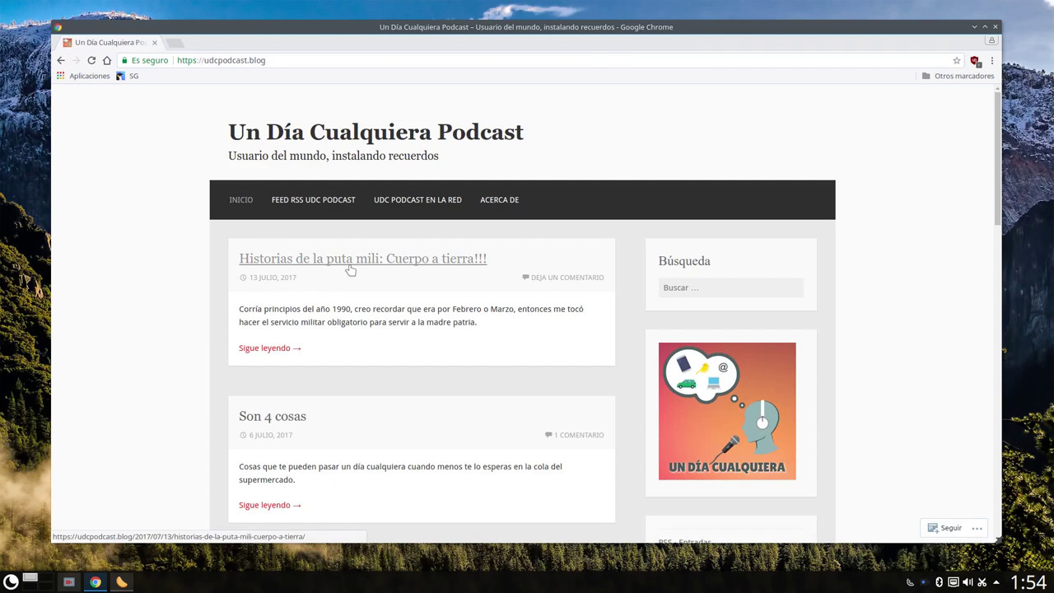
left_click(299, 265)
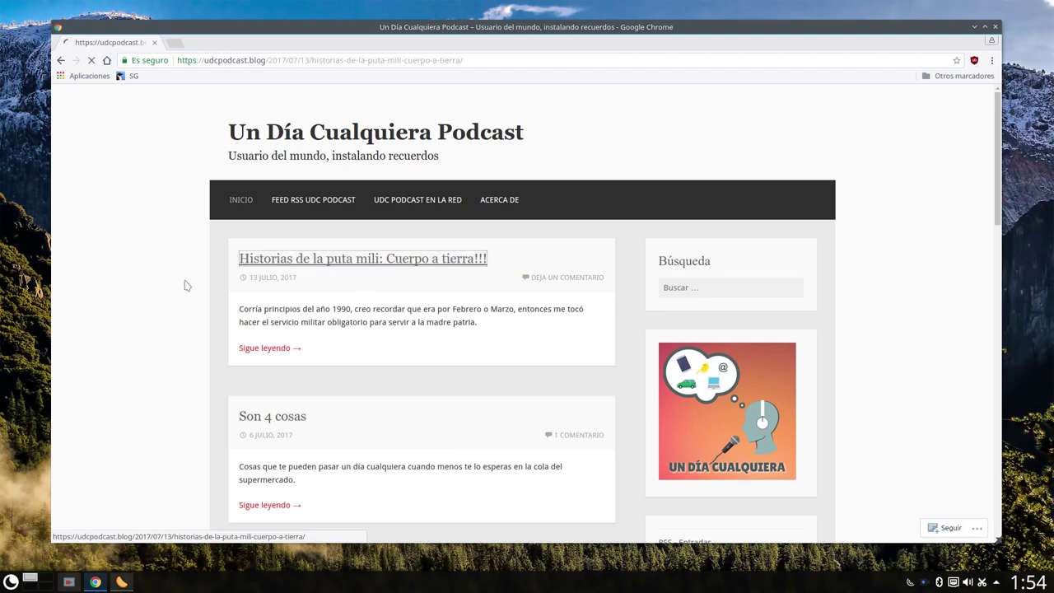
scroll(198, 346, "down", 9)
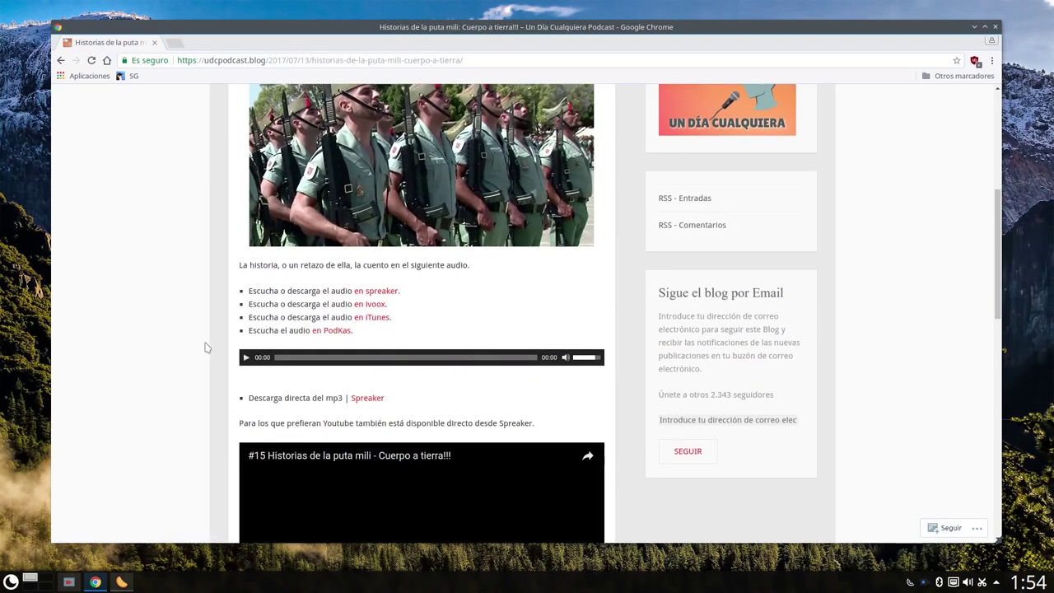
scroll(206, 347, "down", 3)
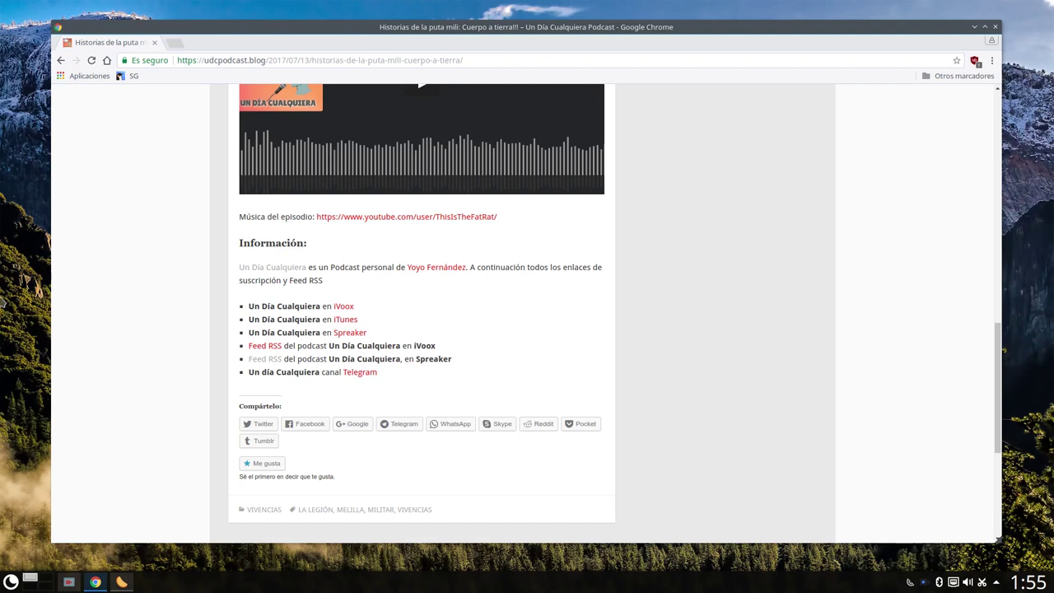
Step: Open the Spreaker RSS feed of Un Día Cualquiera from the post's subscription links and copy its URL
left_click(270, 360)
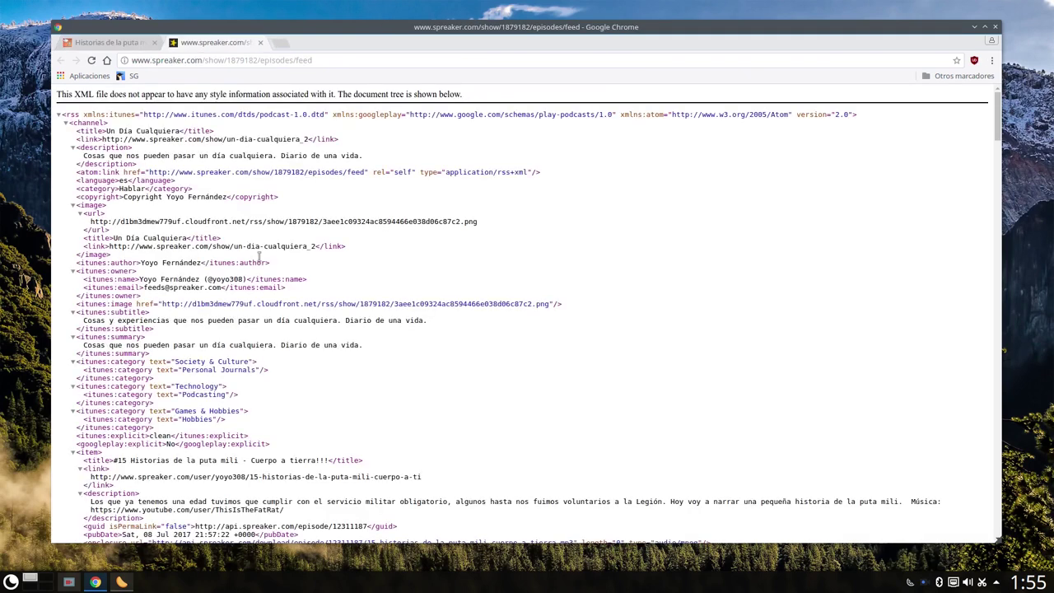
left_click(323, 59)
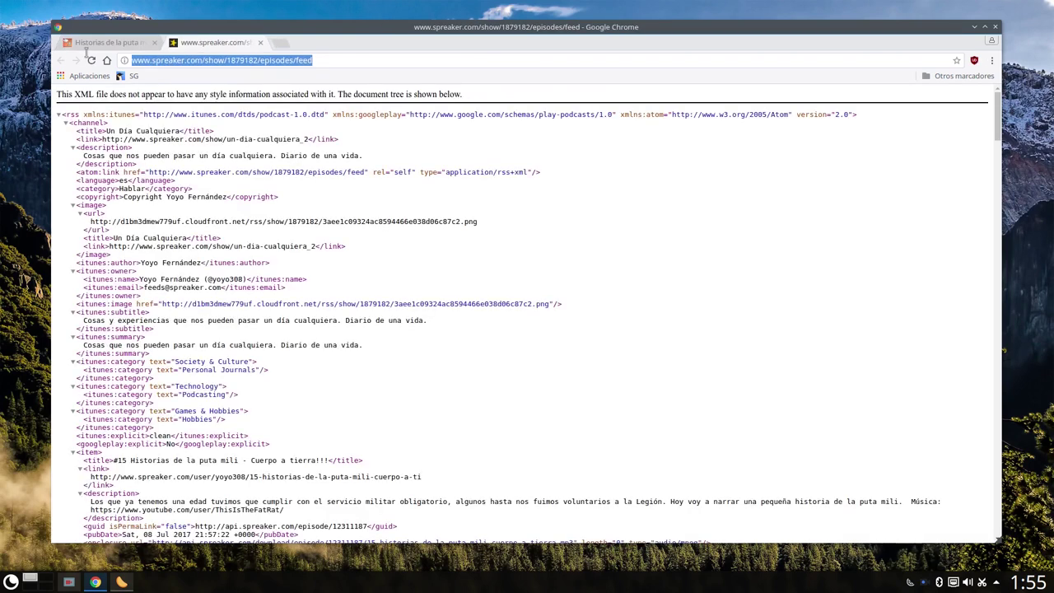
right_click(191, 62)
left_click(220, 103)
Step: Minimize the browser to return to Clementine, reposition its window and narrow the source list
left_click(974, 27)
left_click_drag(570, 65, 518, 57)
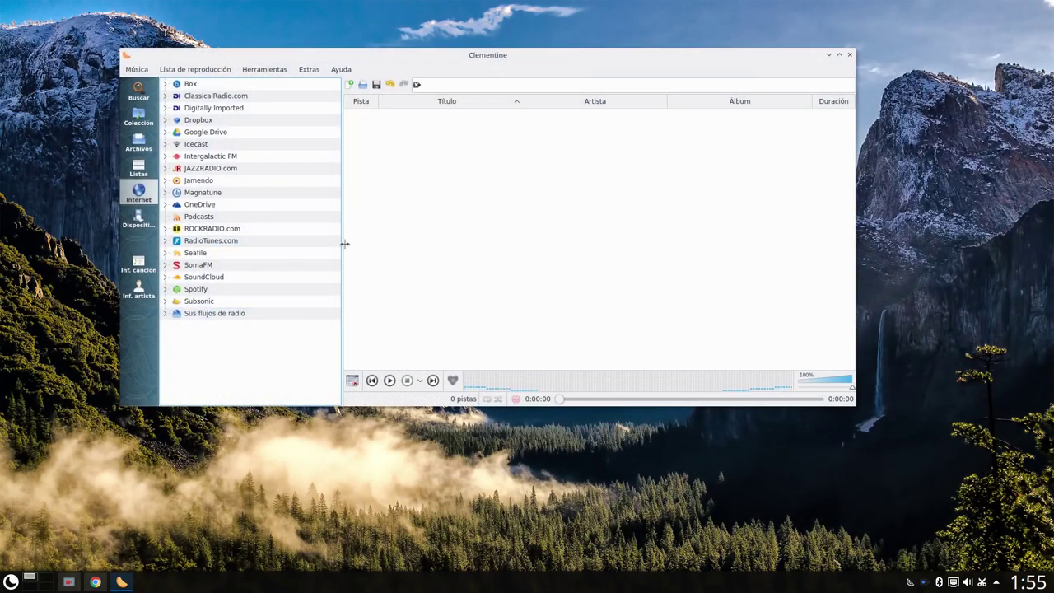
left_click_drag(342, 242, 319, 242)
left_click(196, 218)
right_click(196, 220)
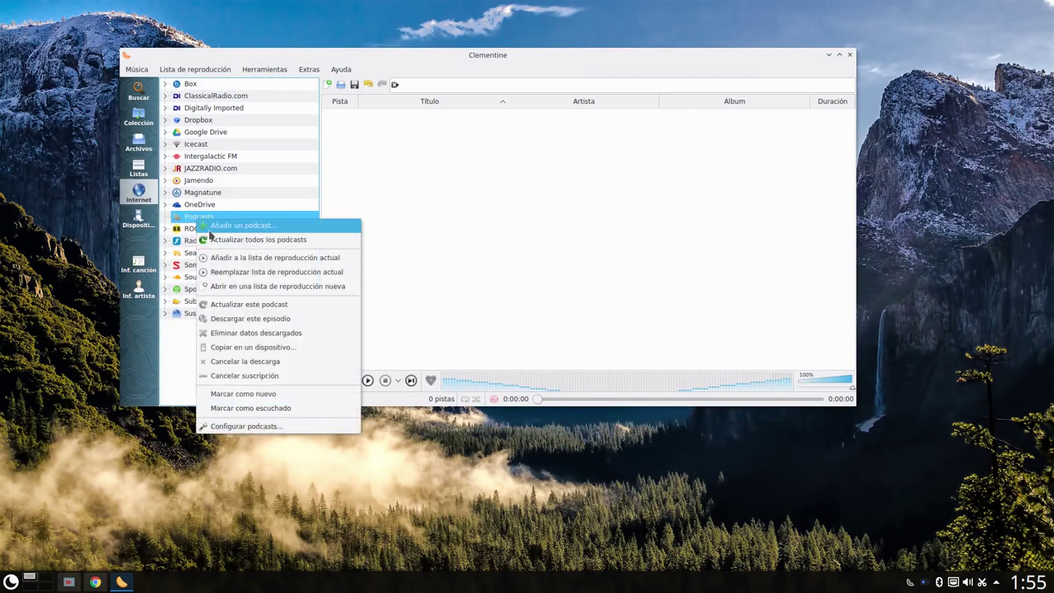
left_click(295, 228)
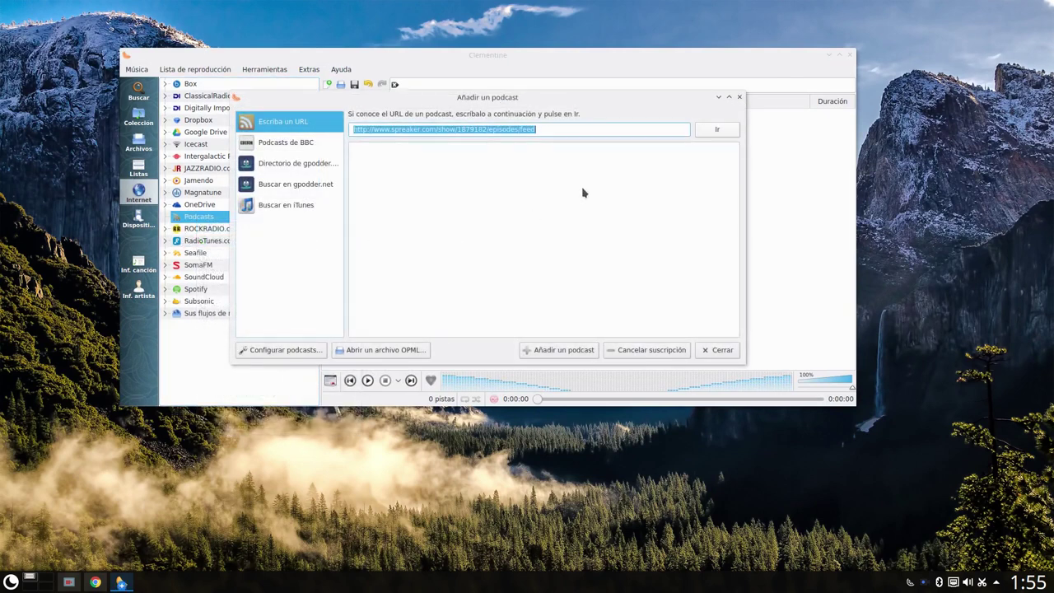
left_click(554, 129)
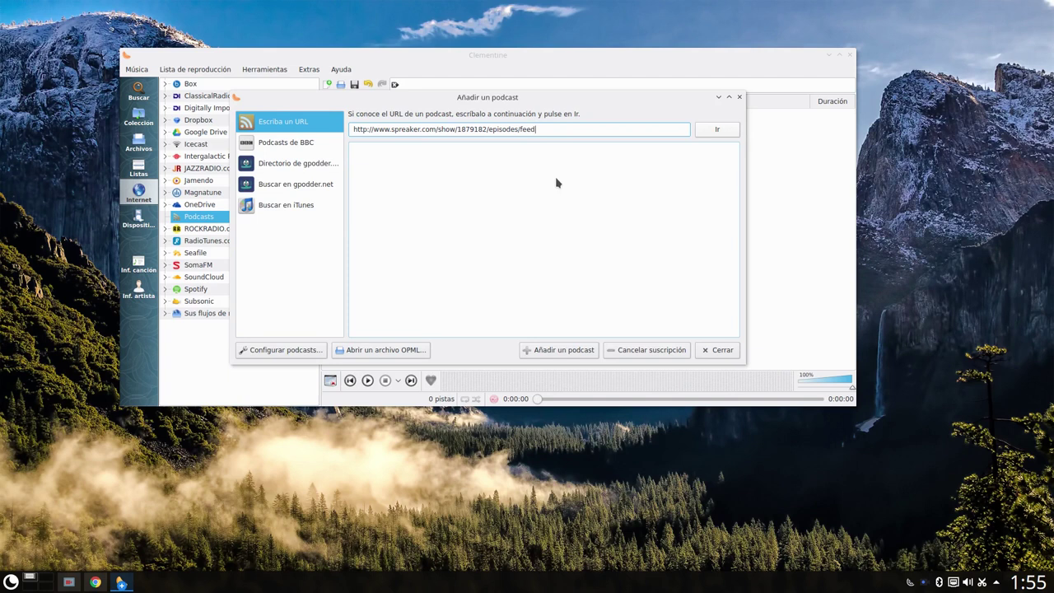
left_click(715, 132)
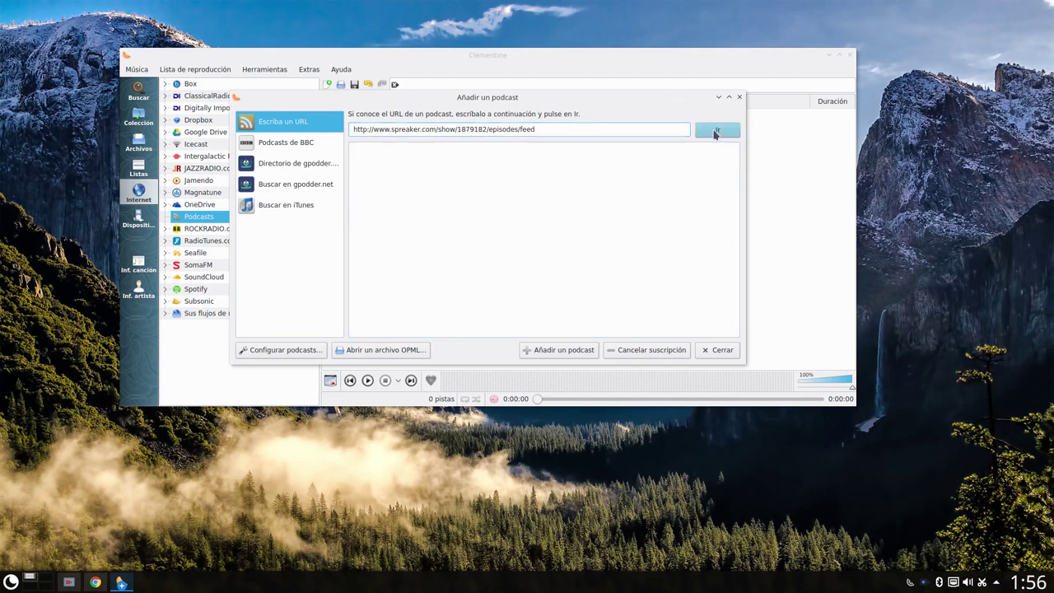
Step: Enlarge the add-podcast dialog and move it clear of the source list
left_click_drag(746, 368, 830, 445)
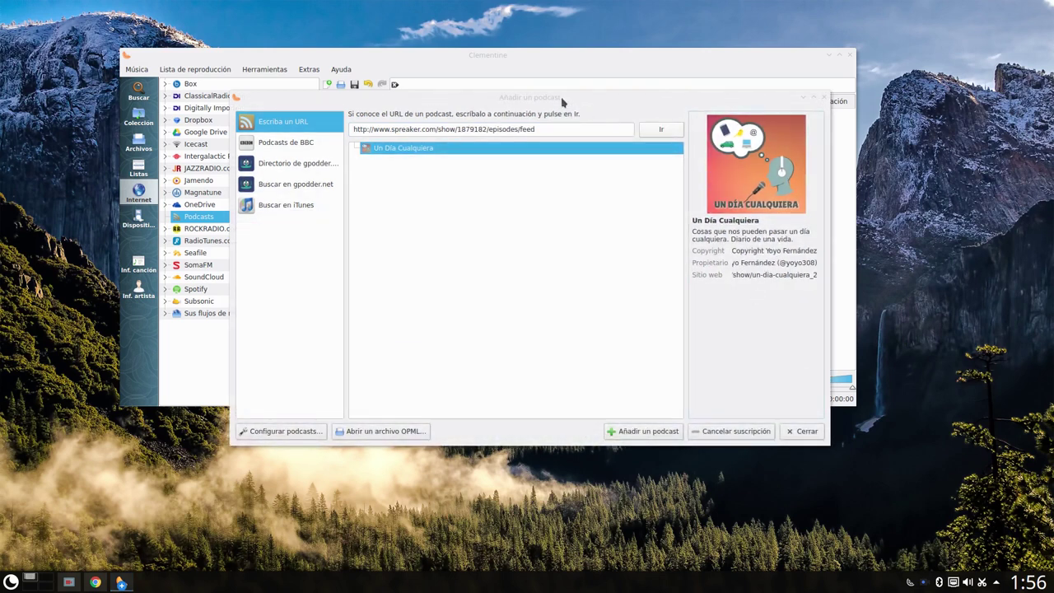
left_click_drag(554, 100, 722, 116)
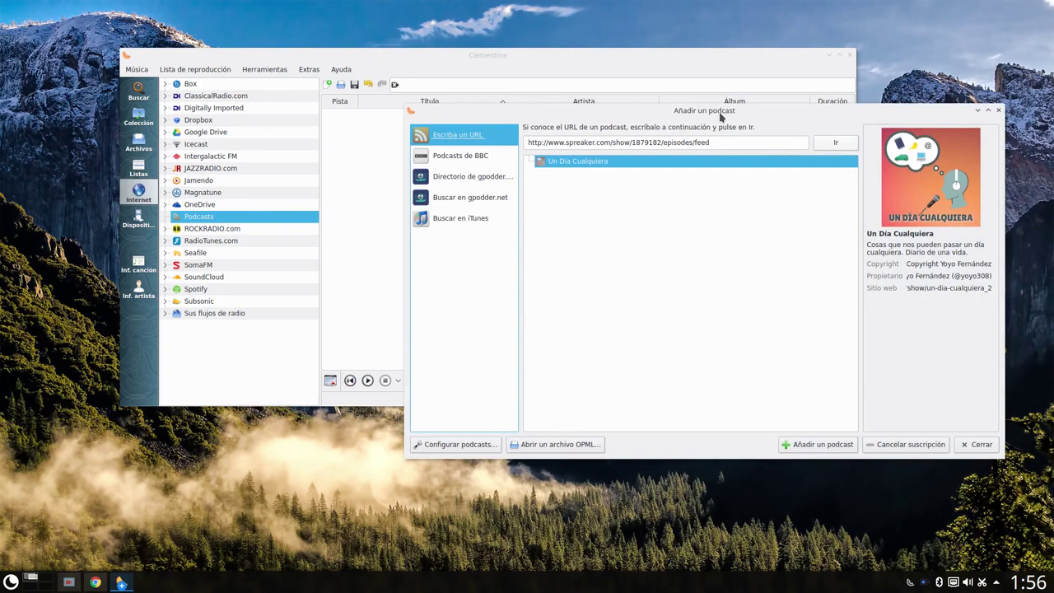
left_click_drag(722, 116, 682, 150)
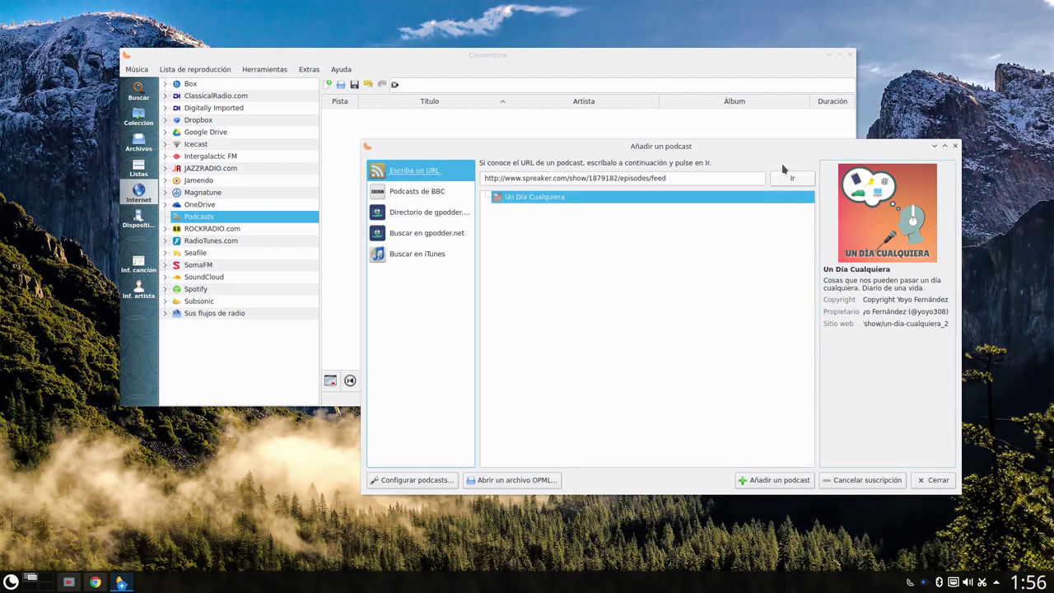
left_click_drag(813, 147, 804, 163)
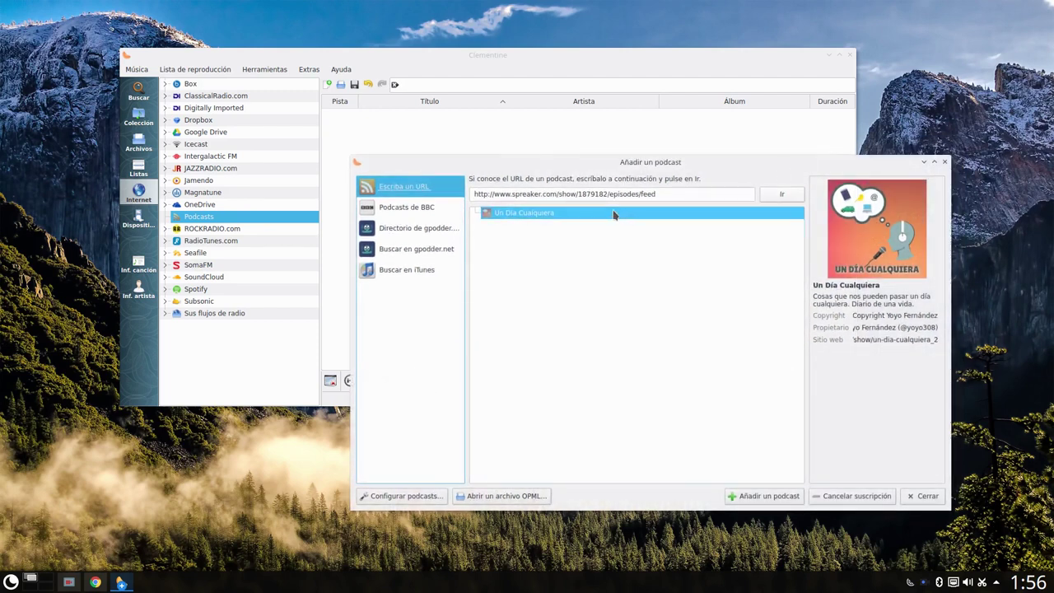
Step: Subscribe to the found Un Día Cualquiera podcast, close the dialog and toggle its episode list in the source list
left_click(756, 497)
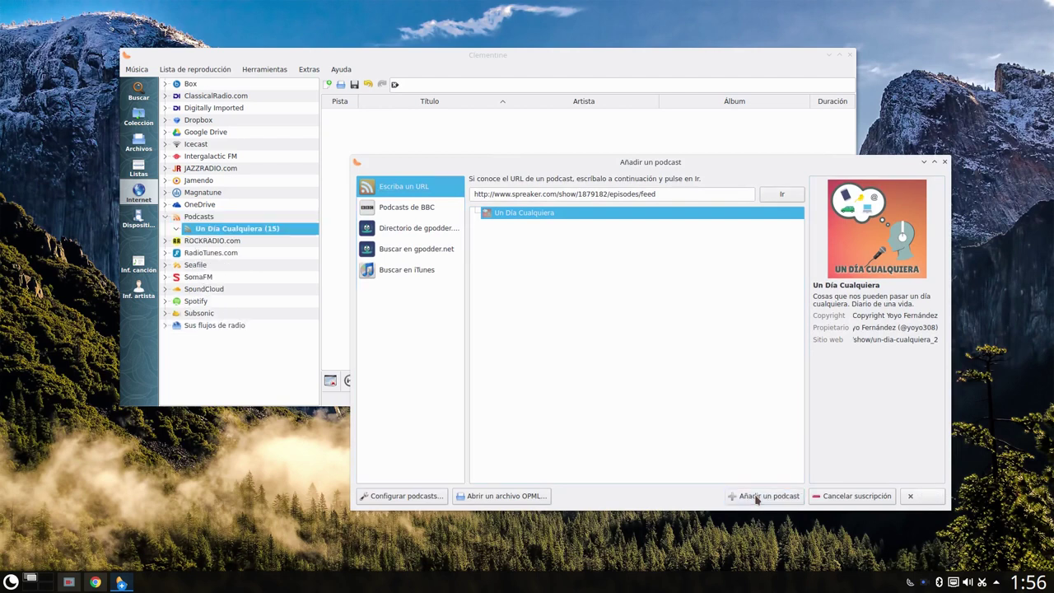
left_click(924, 497)
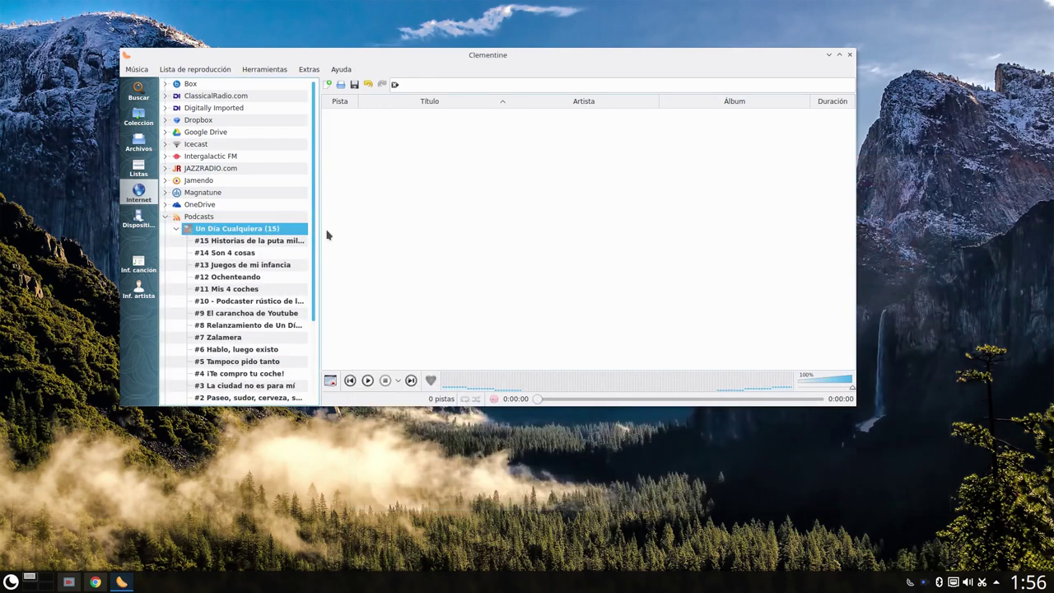
double_click(237, 230)
double_click(238, 230)
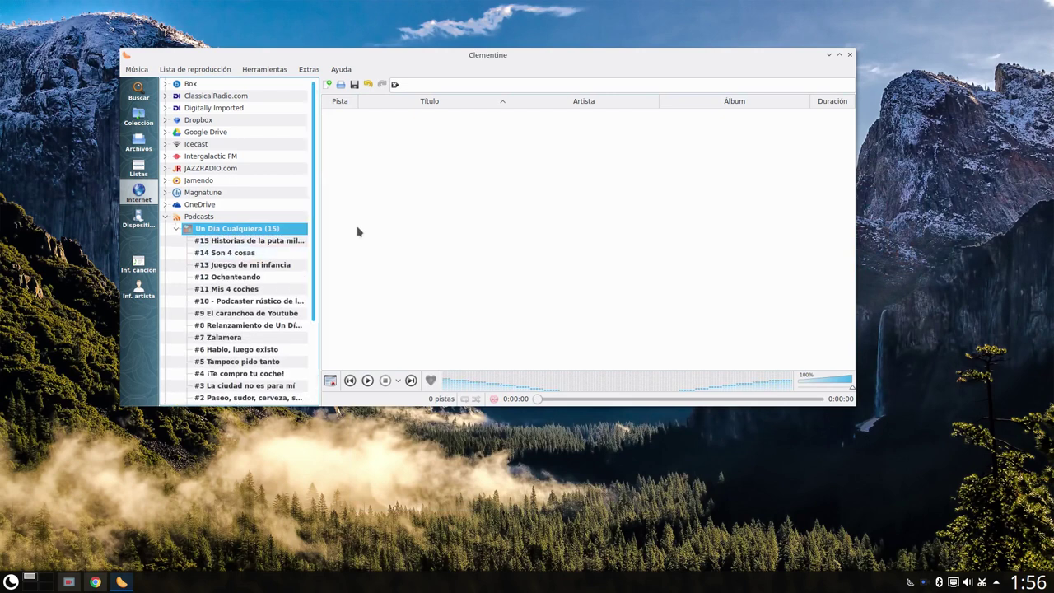
Step: Collapse the Un Día Cualquiera episode list and add the whole podcast to the playlist
scroll(228, 319, "down", 2)
scroll(228, 319, "up", 2)
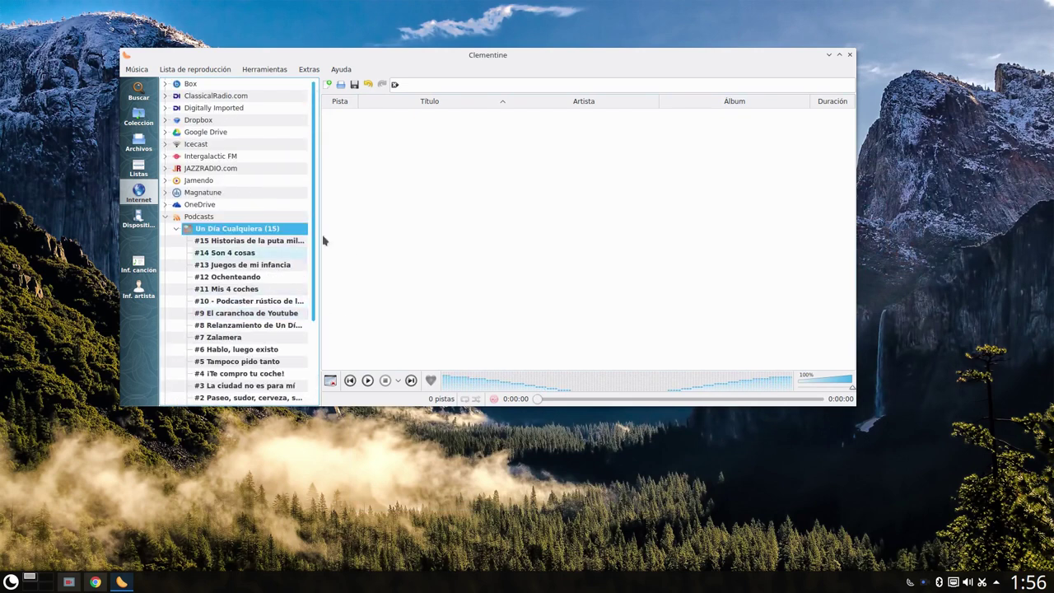
double_click(228, 232)
left_click_drag(229, 231, 491, 238)
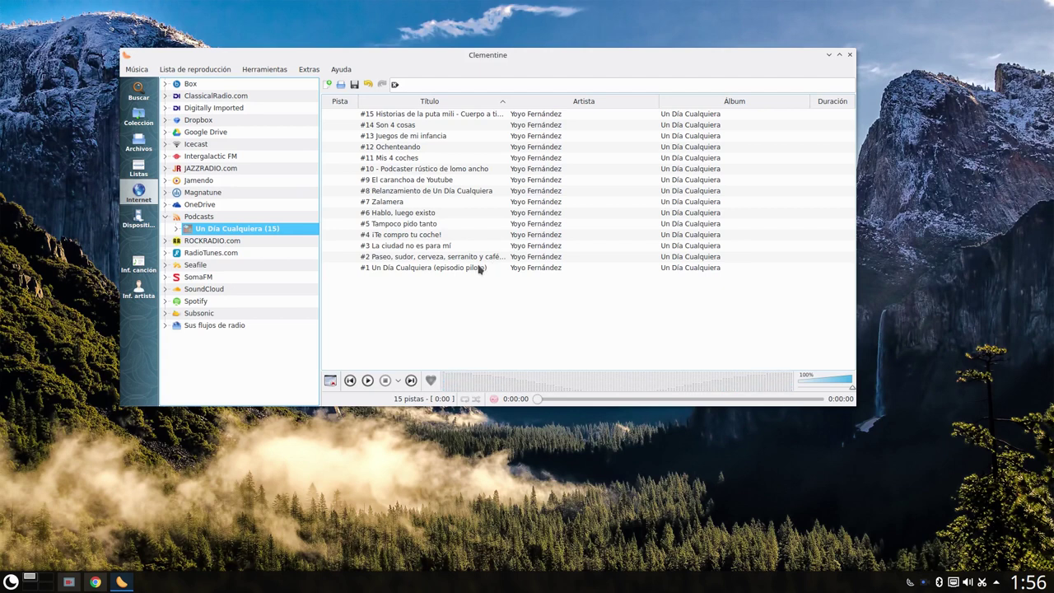
Step: Play episode #15 of Un Día Cualquiera, skip ahead to about ten minutes in and stop playback
left_click(394, 116)
double_click(393, 116)
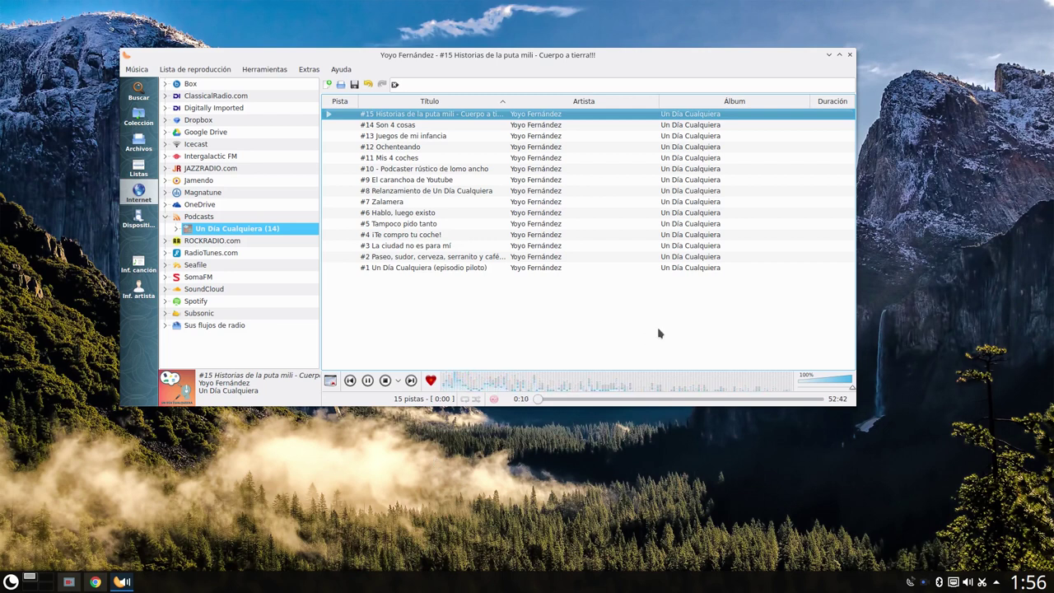
left_click(588, 398)
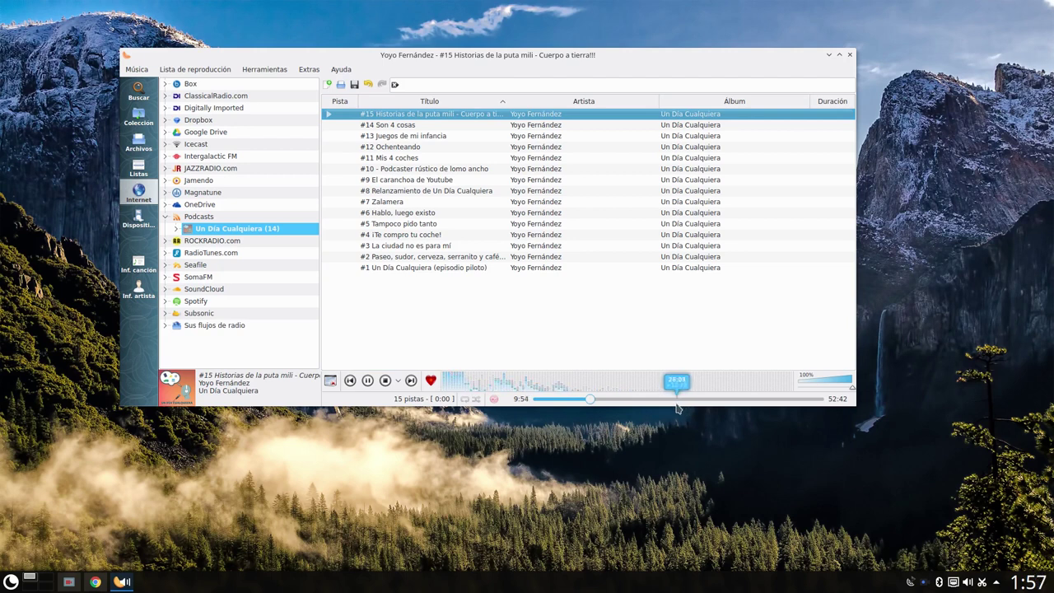
left_click(385, 379)
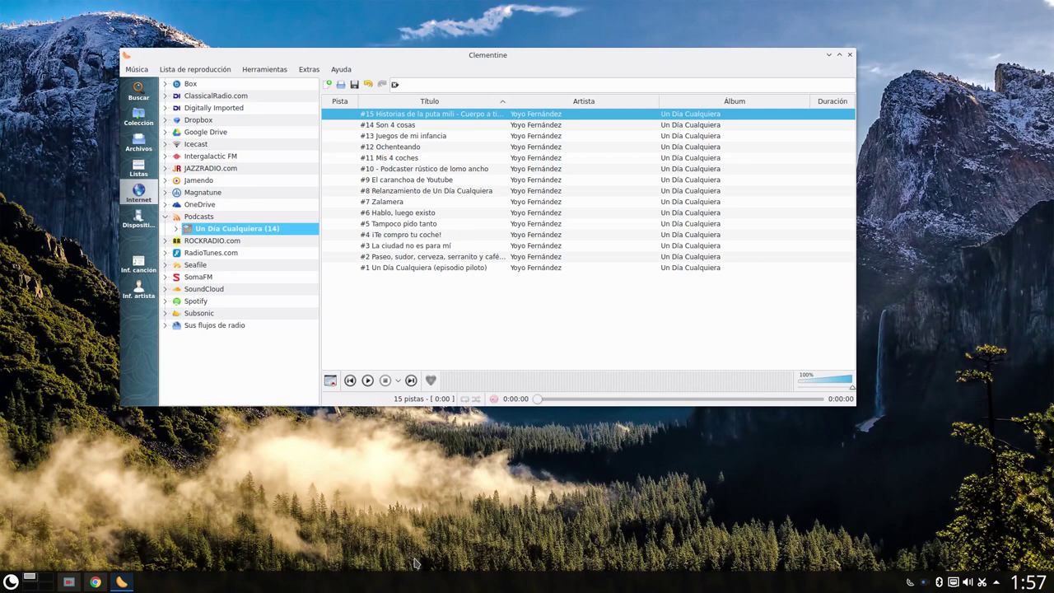
left_click_drag(535, 55, 525, 42)
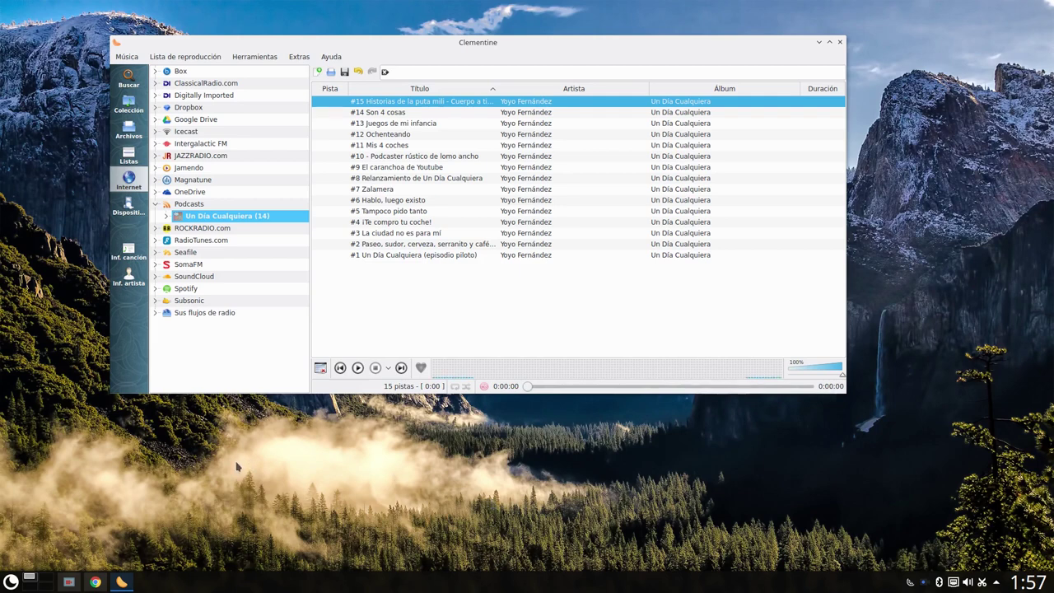
Step: Switch to Chrome, return to salmorejogeek.com in the blog's browser tab and open its Salmorejo Geek Podcast category
left_click(95, 582)
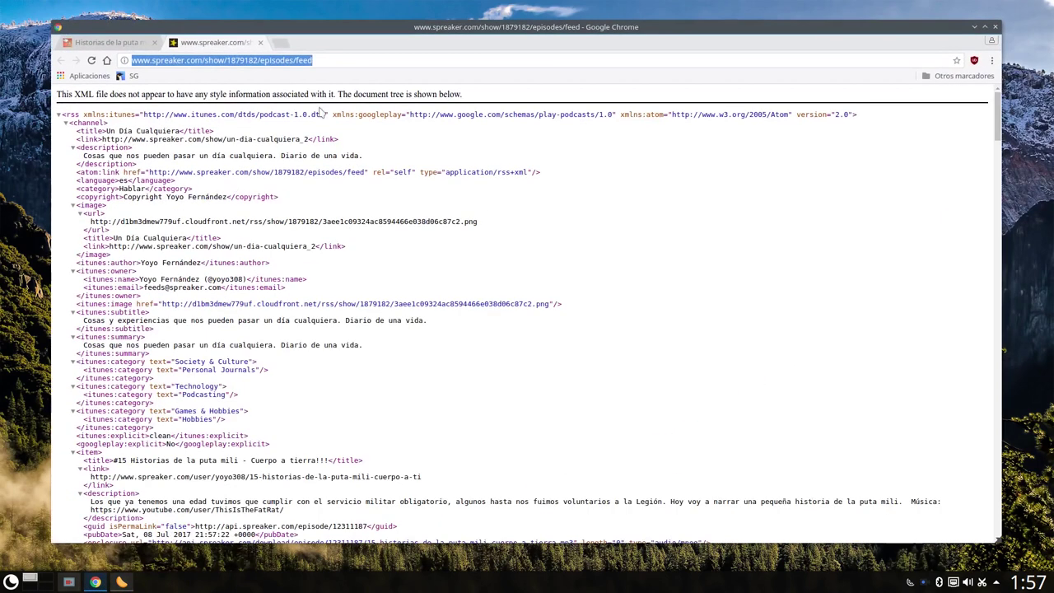
left_click(83, 45)
left_click(59, 63)
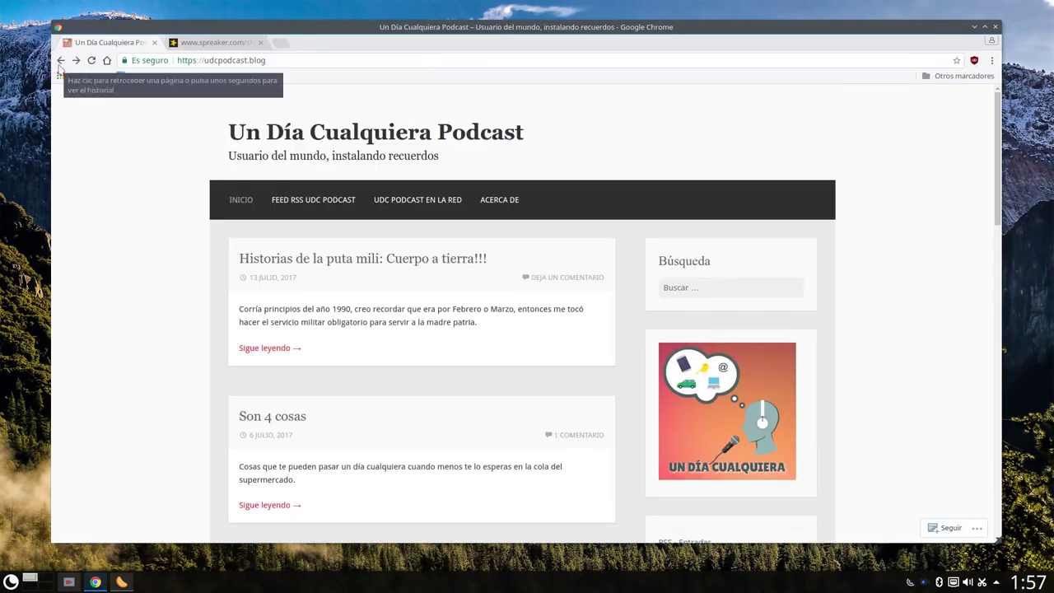
left_click(61, 61)
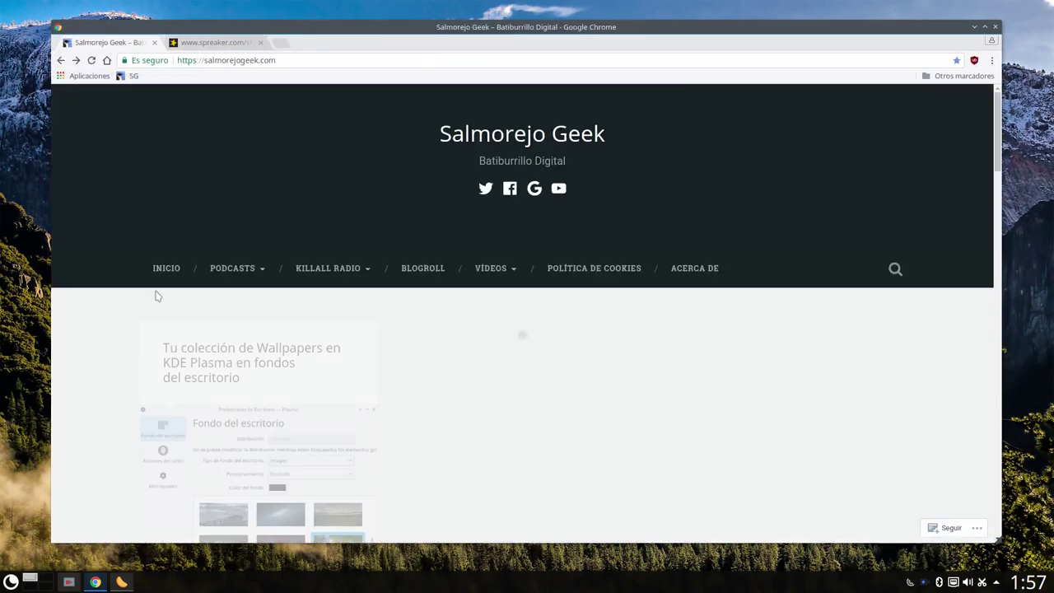
mouse_move(239, 270)
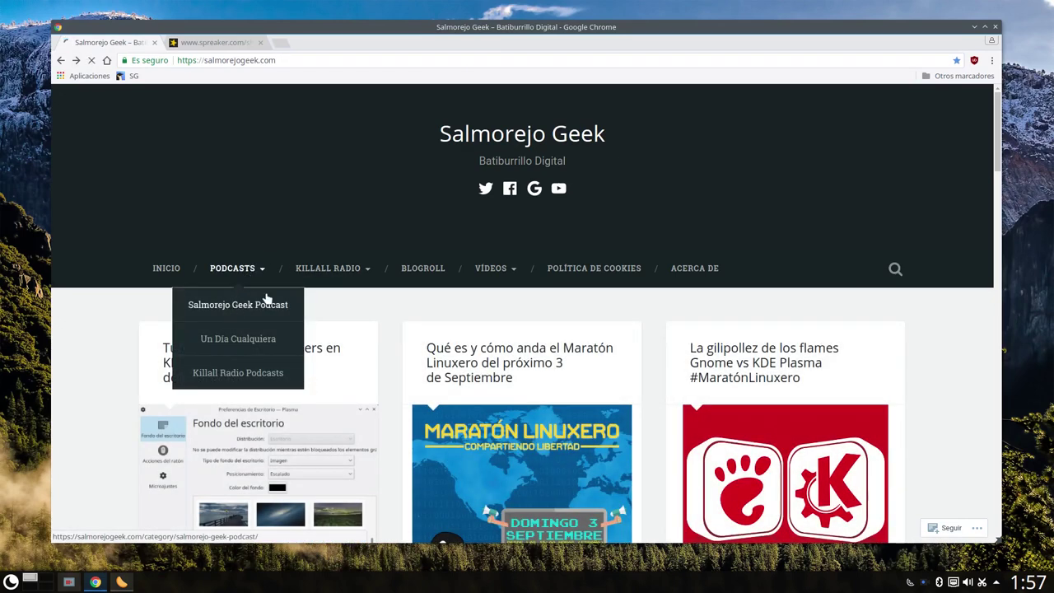
left_click(236, 307)
scroll(301, 343, "down", 3)
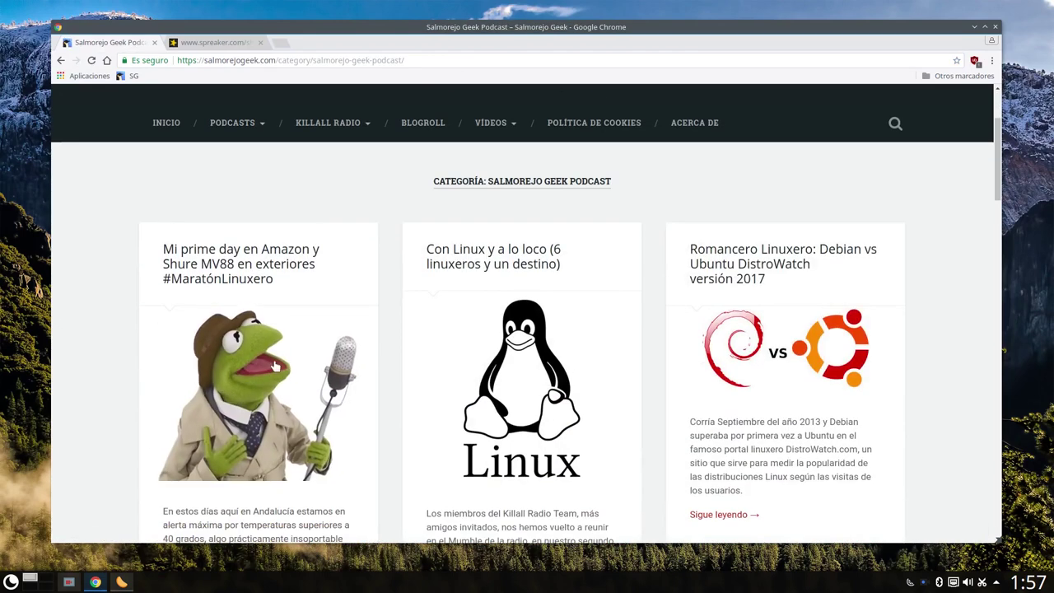
Step: Open the post about Amazon prime day and the Shure MV88, and follow its Feed RSS link for Spreaker
left_click(157, 336)
scroll(158, 335, "down", 2)
scroll(158, 334, "down", 12)
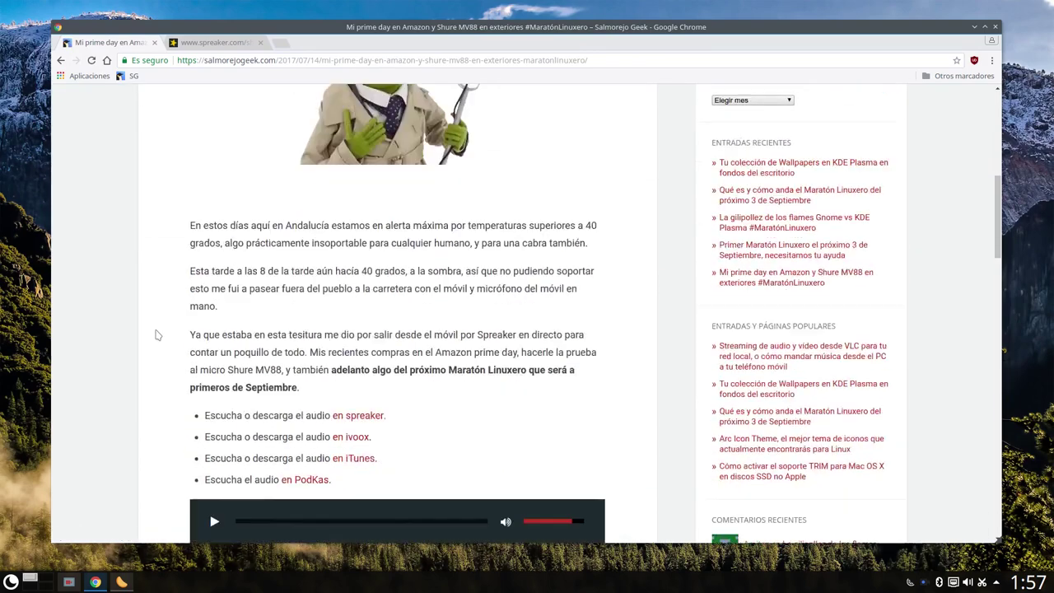
scroll(169, 333, "down", 2)
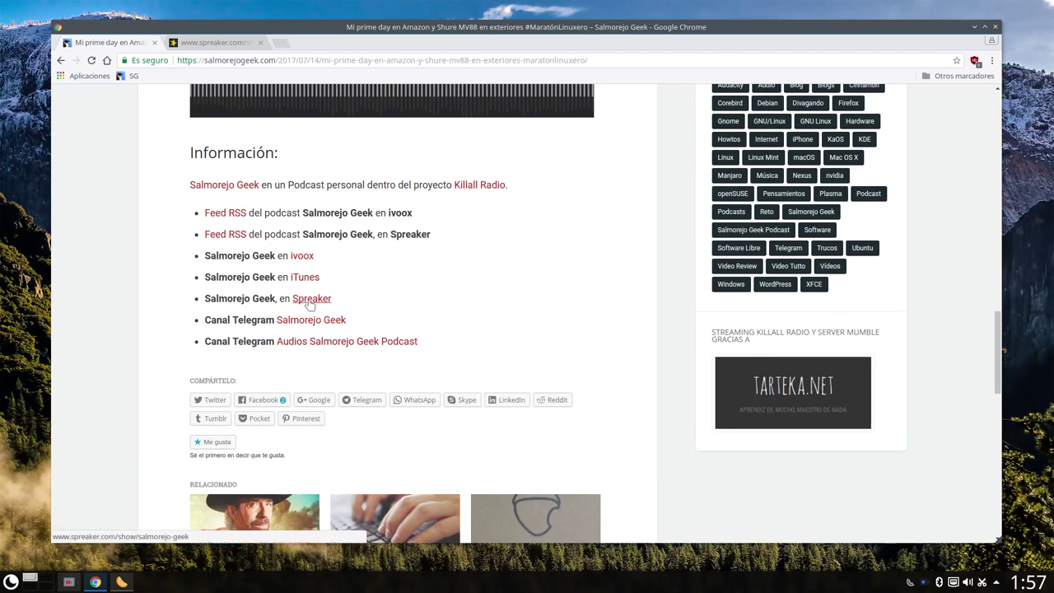
left_click(227, 237)
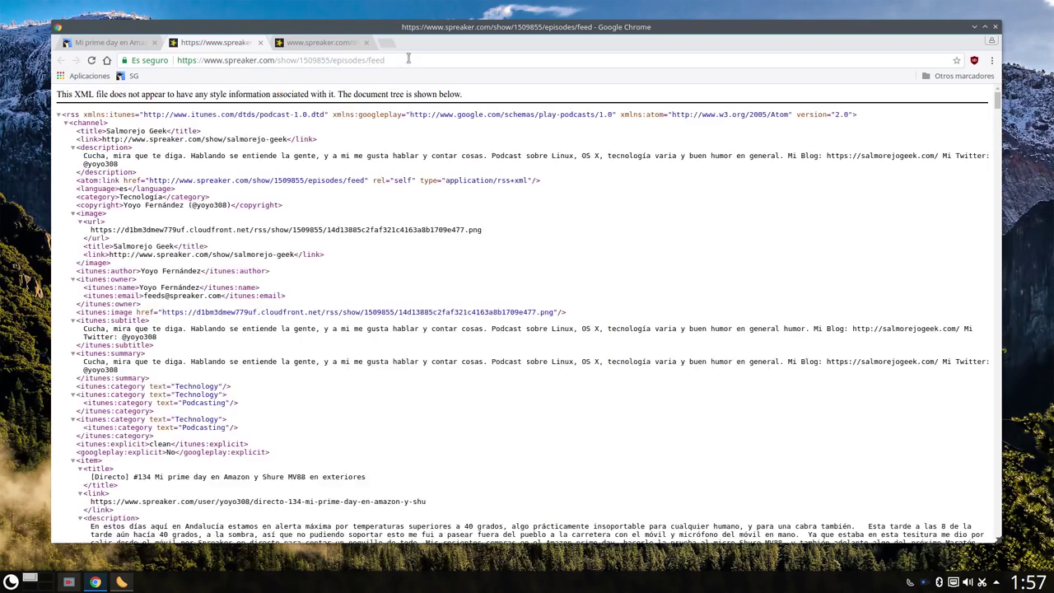
left_click(232, 62)
right_click(249, 63)
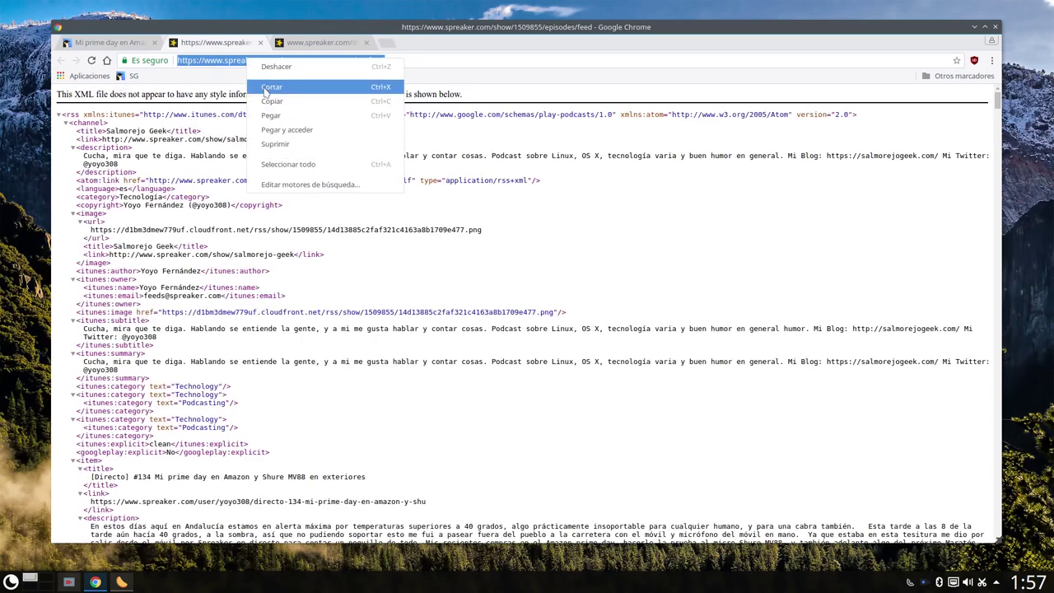
left_click(272, 102)
left_click(974, 26)
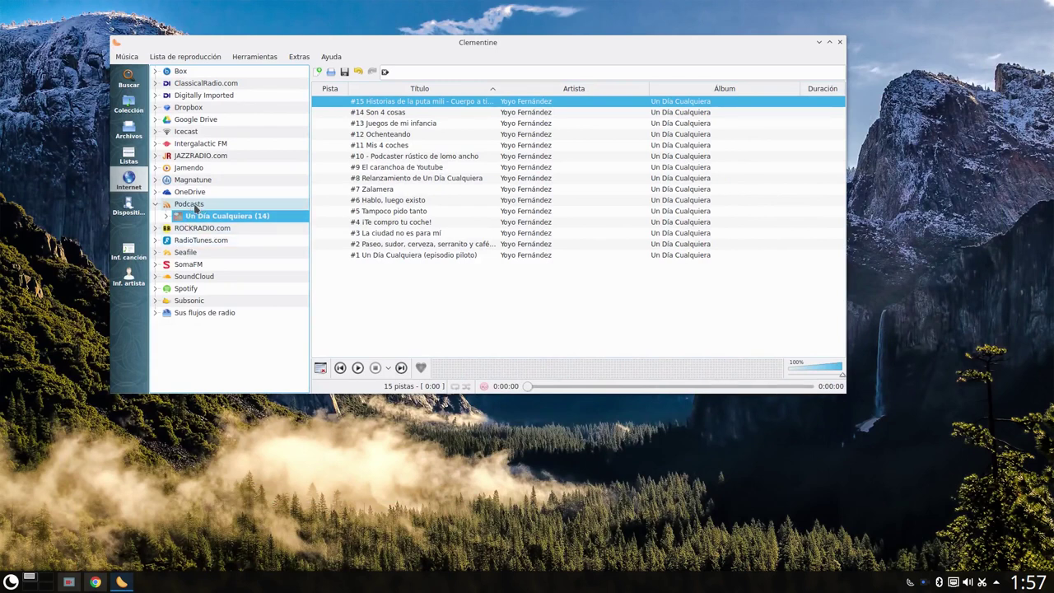
right_click(195, 208)
left_click(222, 214)
left_click(546, 116)
left_click_drag(546, 119, 335, 121)
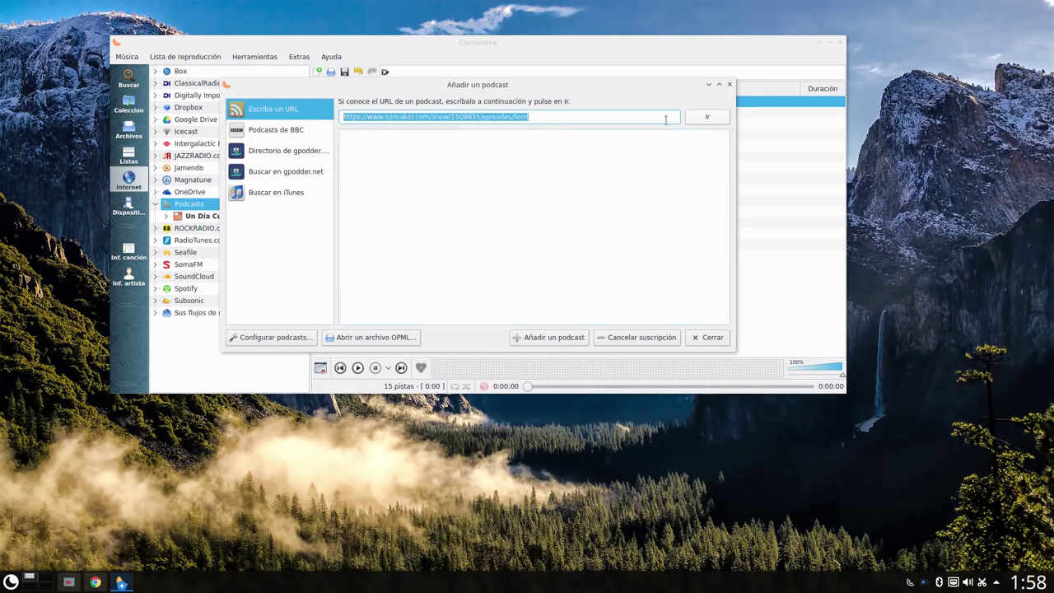
left_click(702, 119)
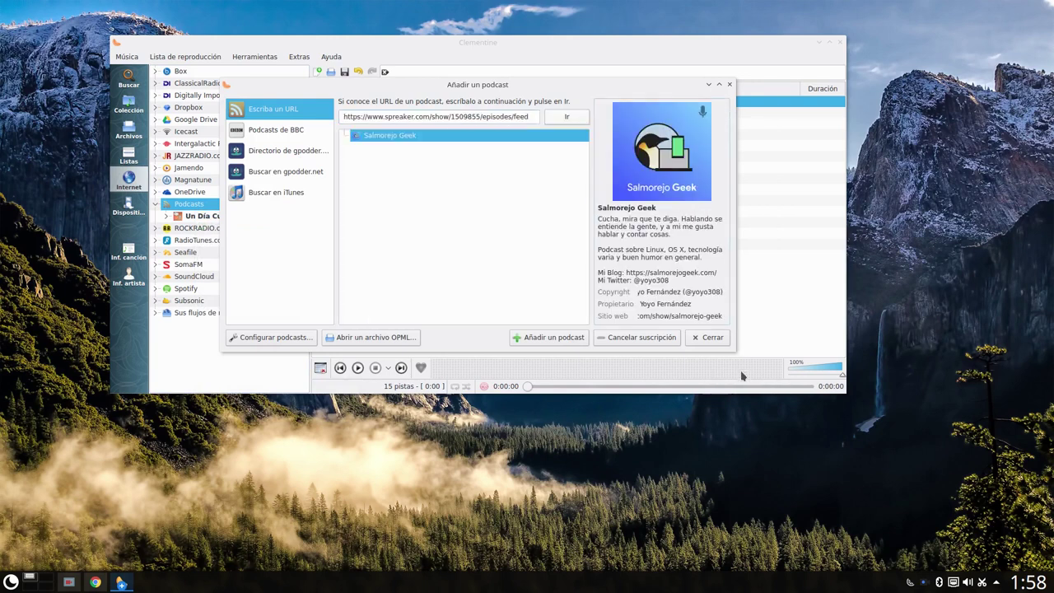
Step: Subscribe to the found Salmorejo Geek podcast, close the add-podcast dialog and collapse its episode list
left_click_drag(732, 350, 888, 440)
left_click_drag(579, 84, 631, 128)
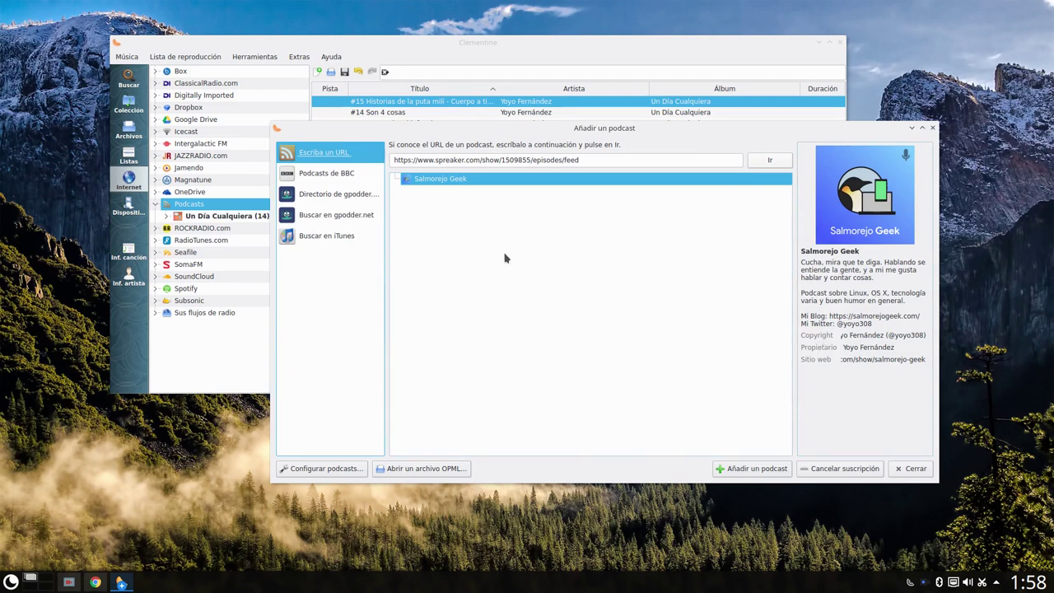
left_click(750, 469)
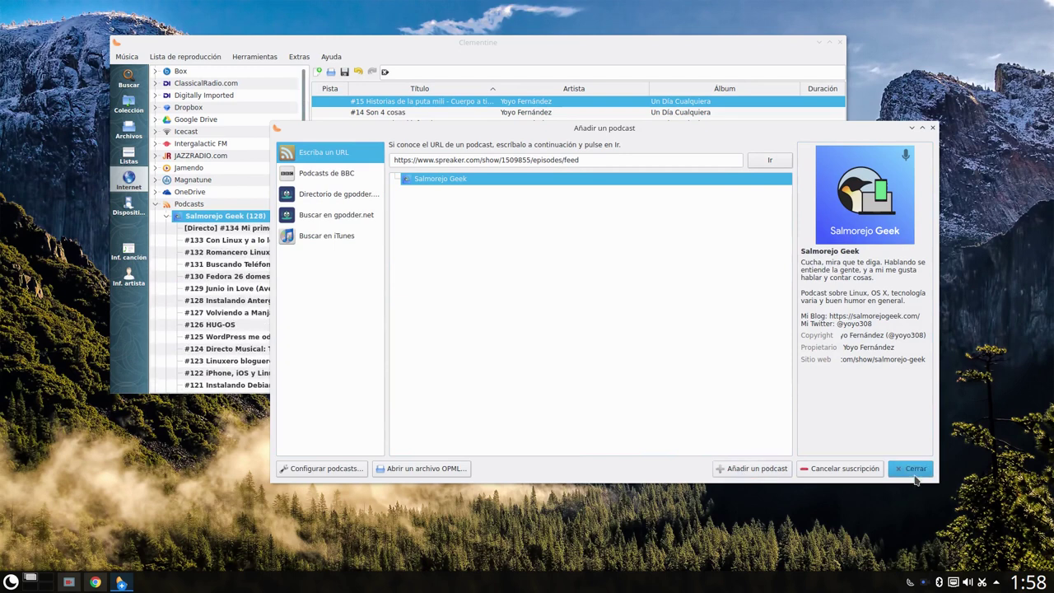
left_click(912, 469)
double_click(205, 219)
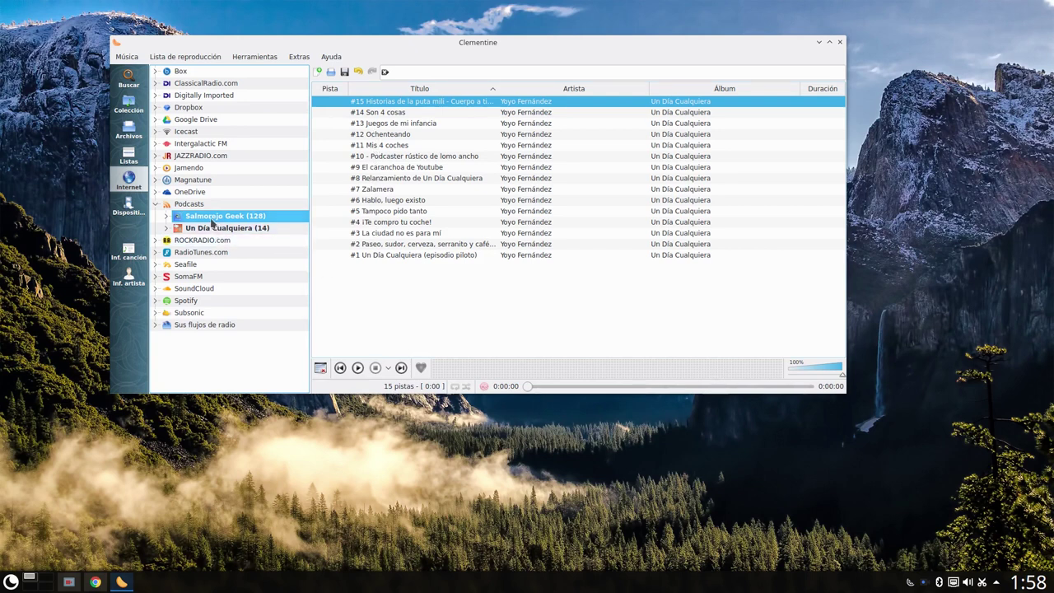
Step: Clear the playlist and fill it with the whole Salmorejo Geek podcast
left_click(320, 367)
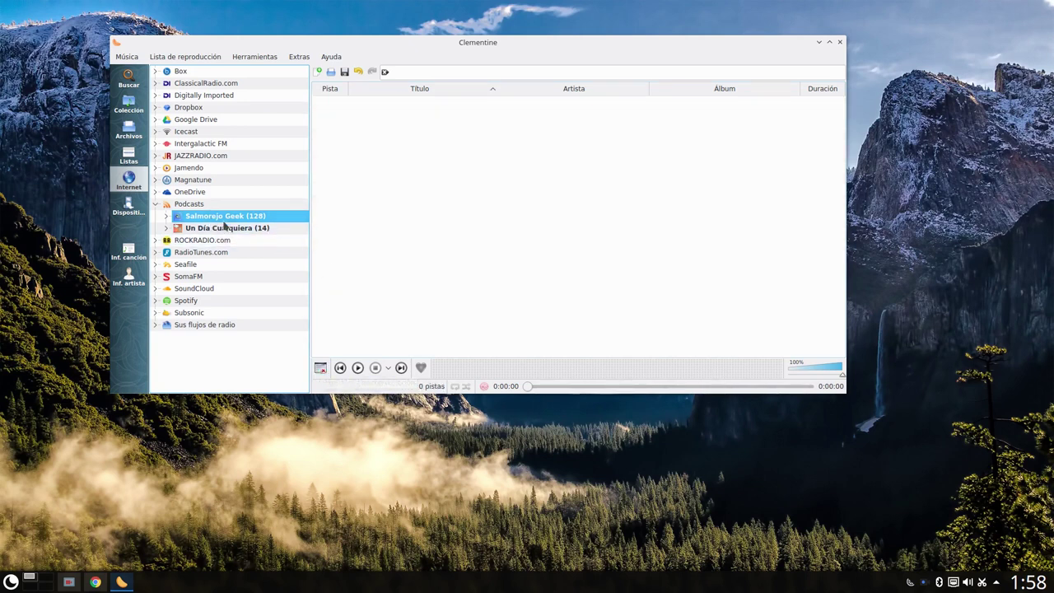
left_click_drag(224, 220, 427, 262)
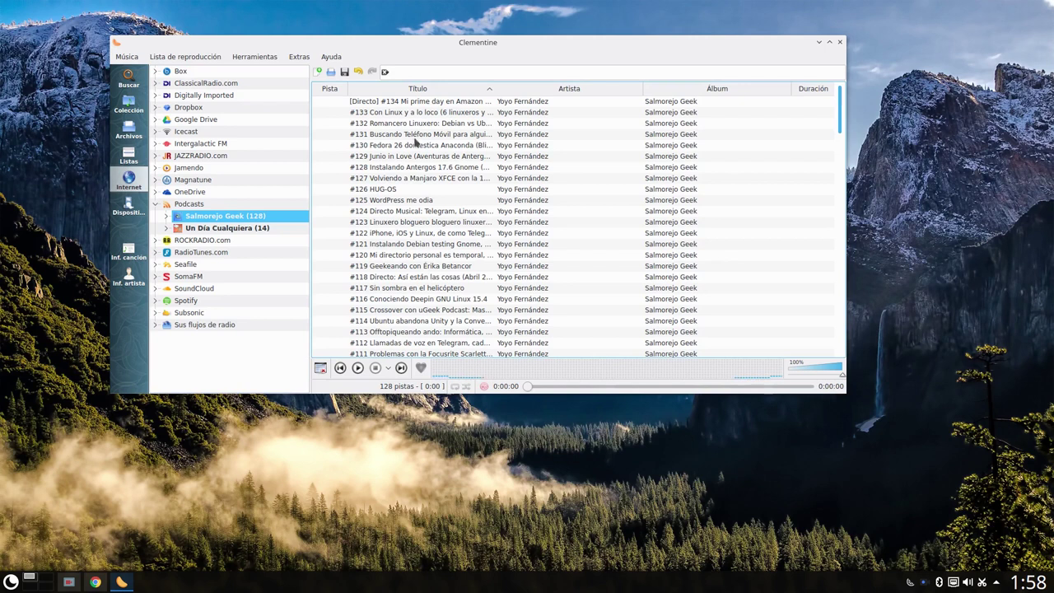
Step: Play episode #132 Romancero Linuxero from the playlist, stop it and reposition the player window
left_click(402, 124)
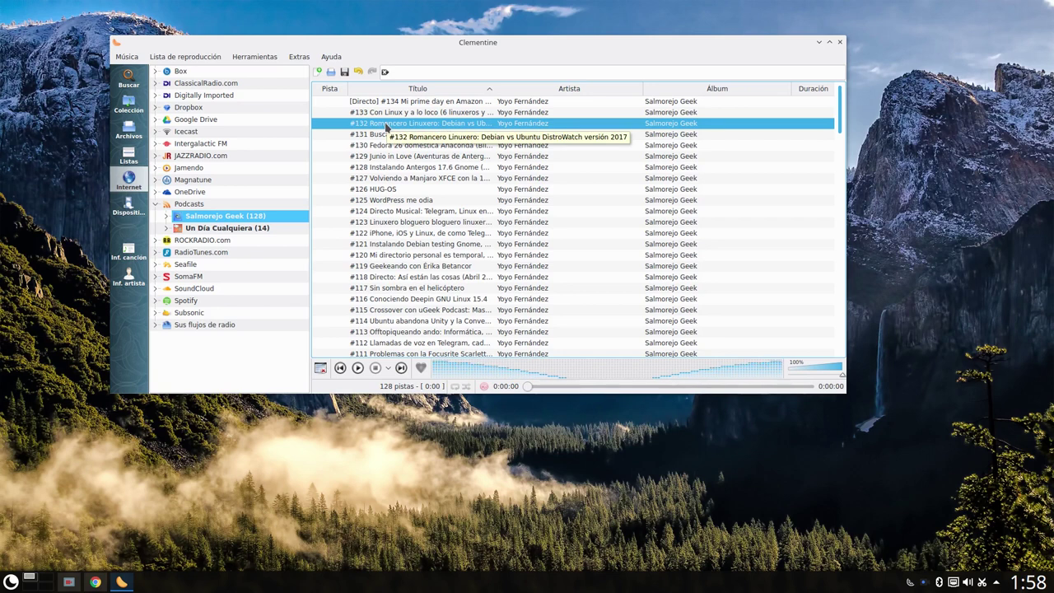
double_click(385, 124)
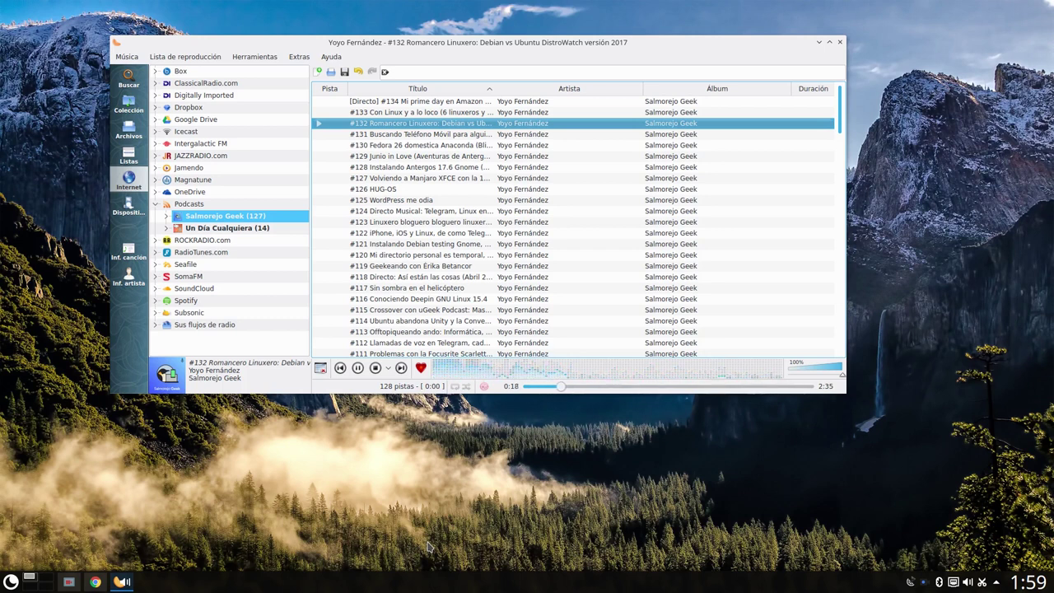
left_click(375, 367)
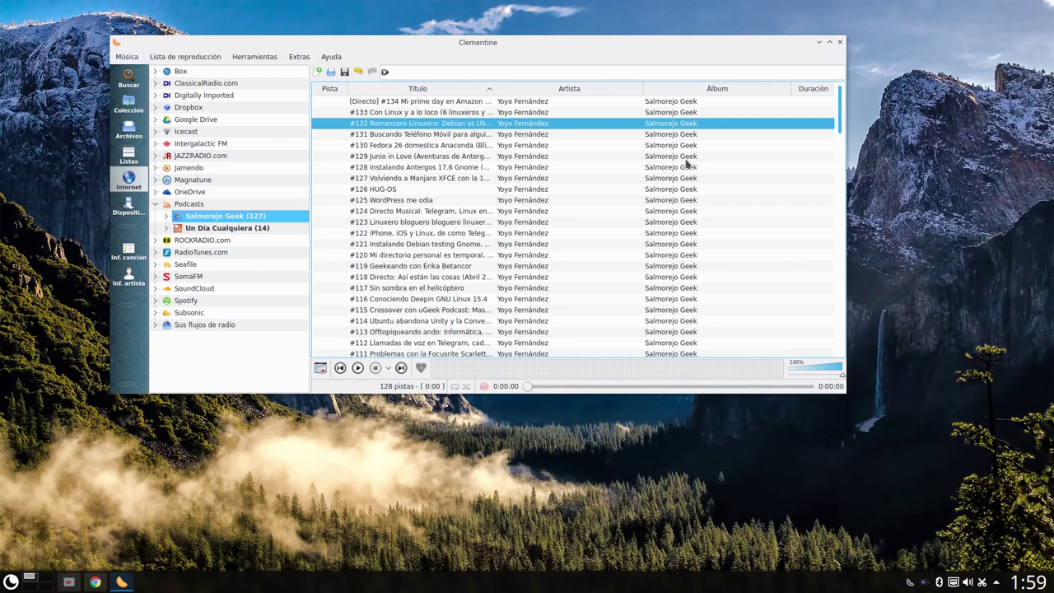
left_click_drag(501, 43, 545, 68)
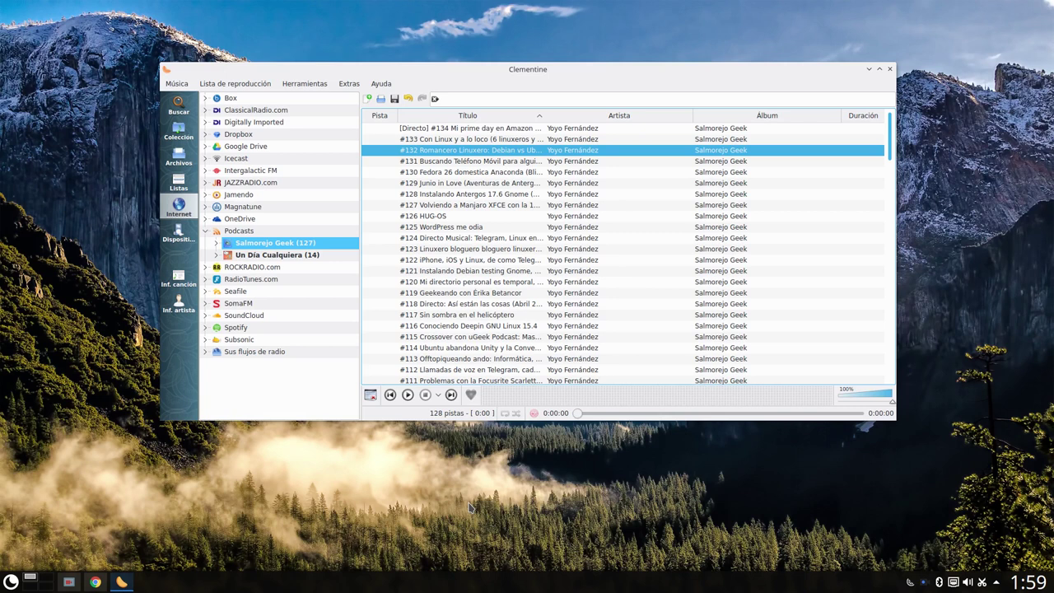
Step: Unsubscribe from the Un Día Cualquiera podcast, and briefly expand and collapse the Salmorejo Geek episode list
right_click(297, 257)
left_click(346, 410)
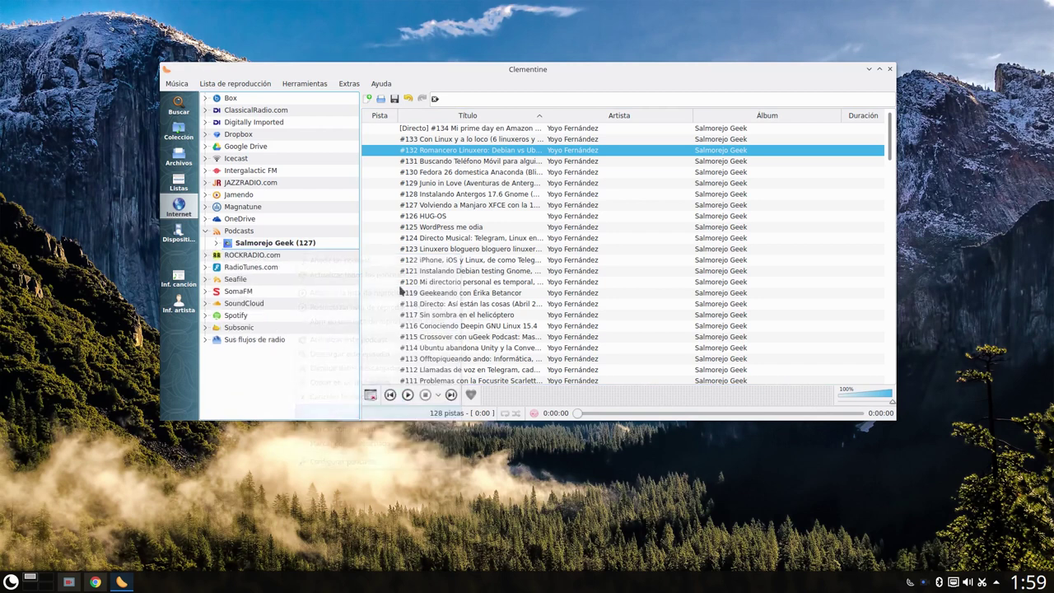
double_click(280, 244)
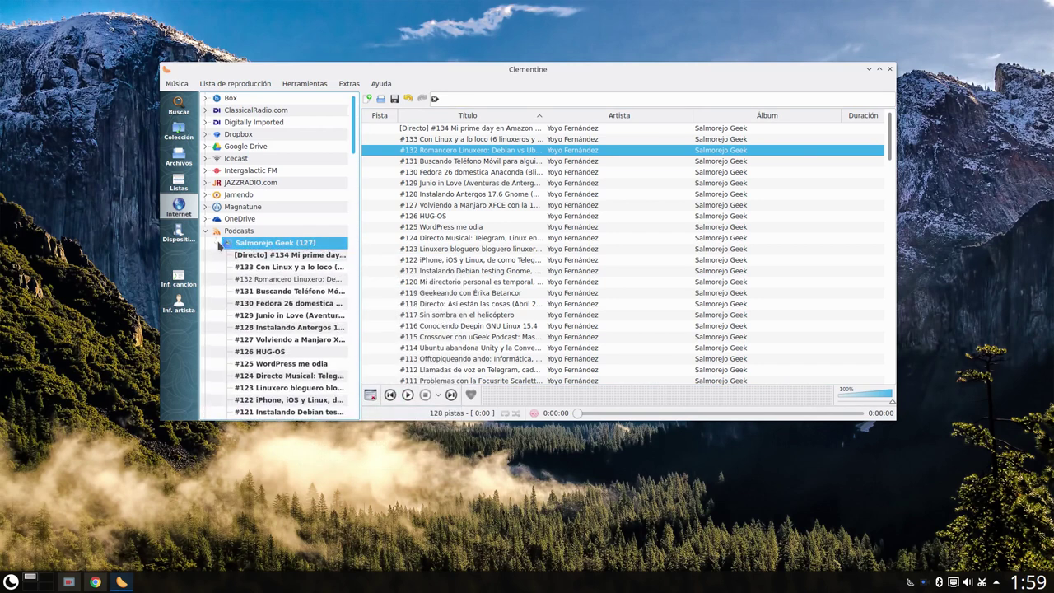
left_click(219, 244)
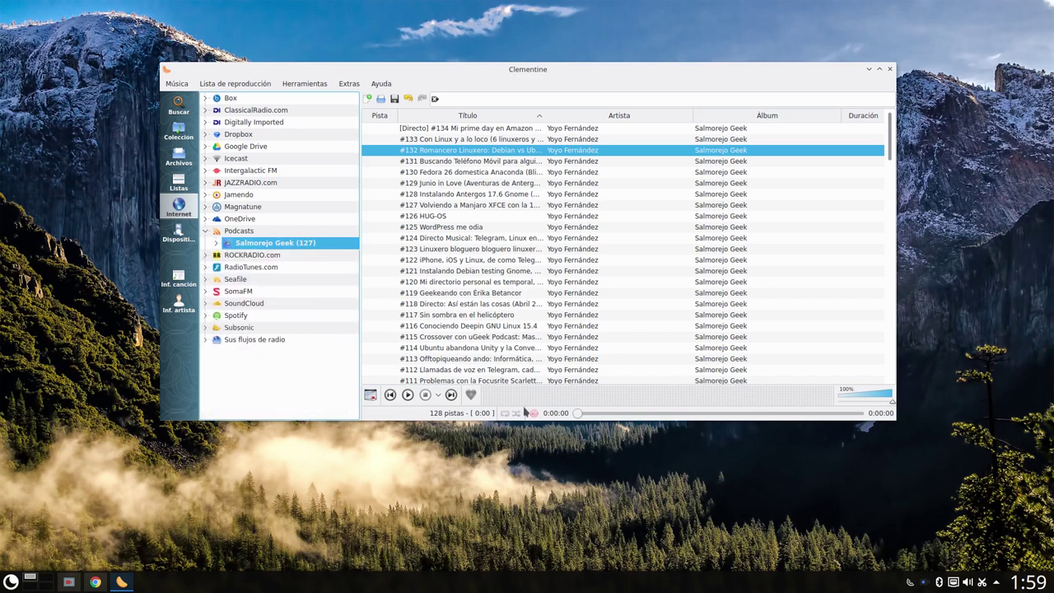
Step: Clear the playlist, add only episode #126 HUG-OS from the Salmorejo Geek list and collapse that list
left_click(371, 395)
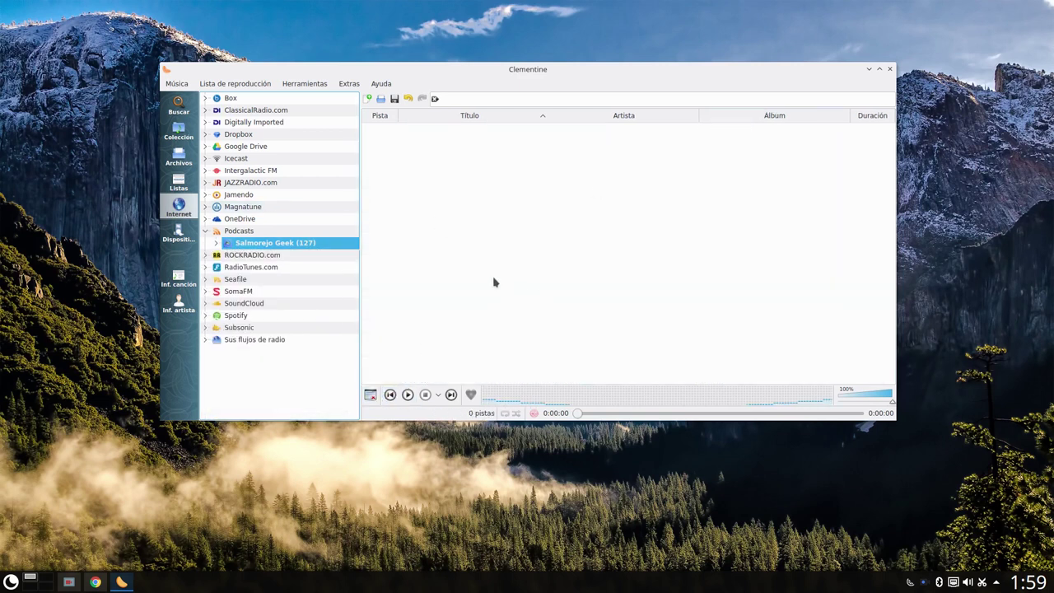
left_click(218, 244)
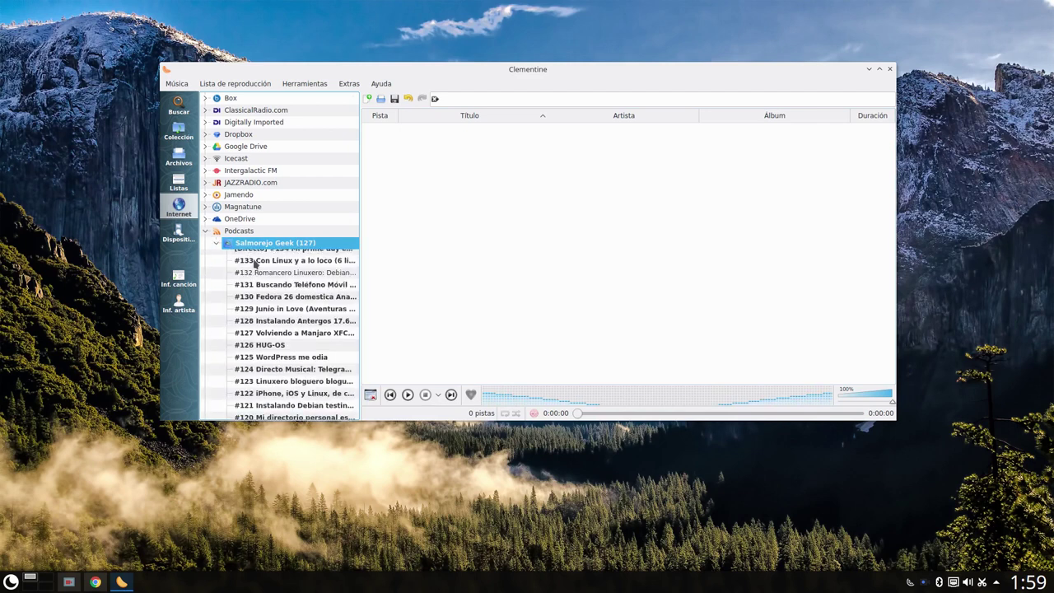
left_click_drag(272, 352, 539, 336)
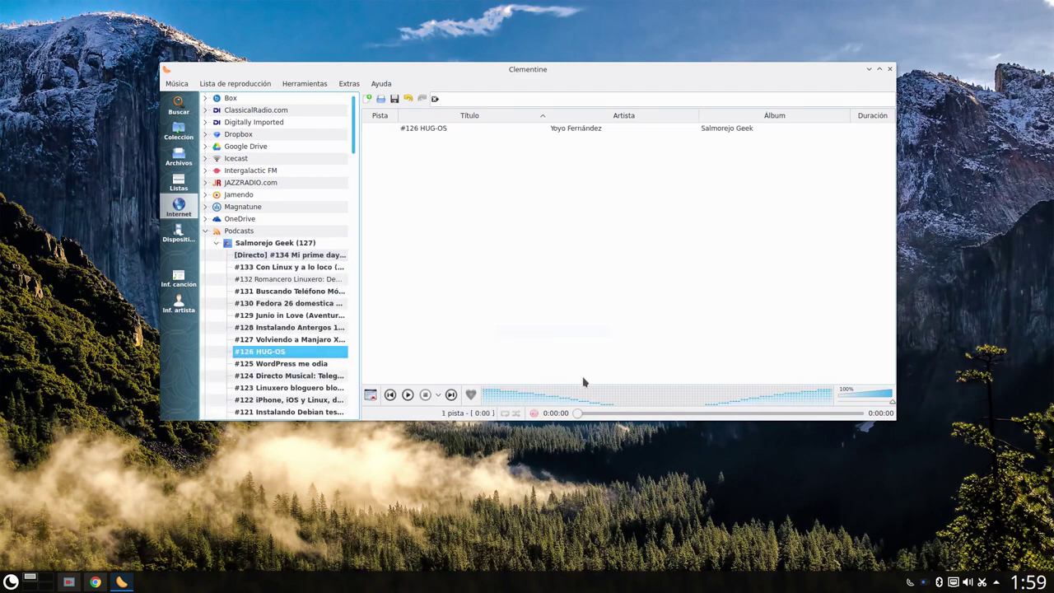
left_click(451, 130)
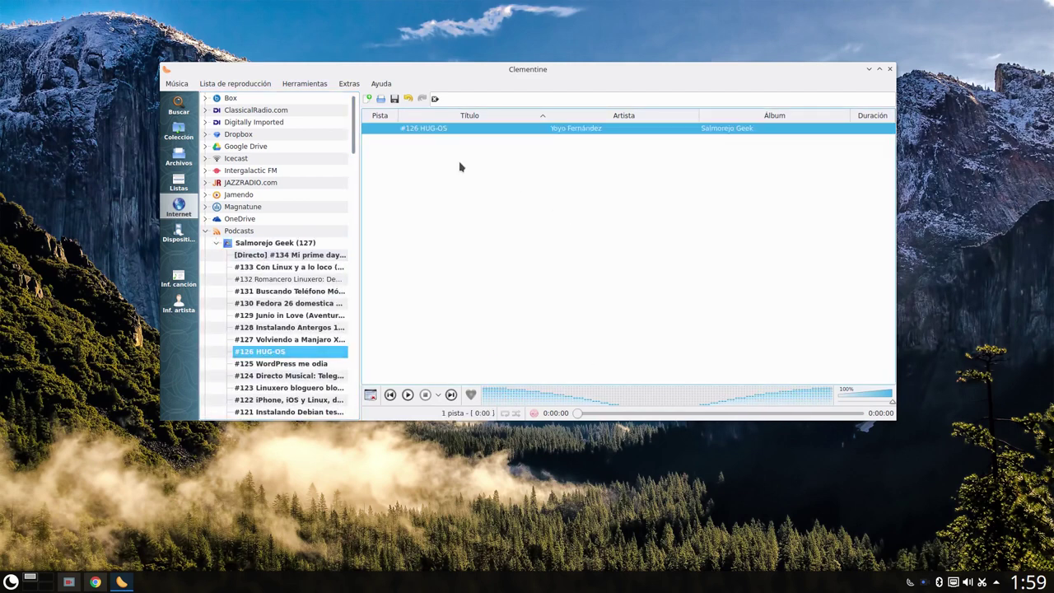
scroll(321, 306, "down", 6)
scroll(237, 284, "up", 6)
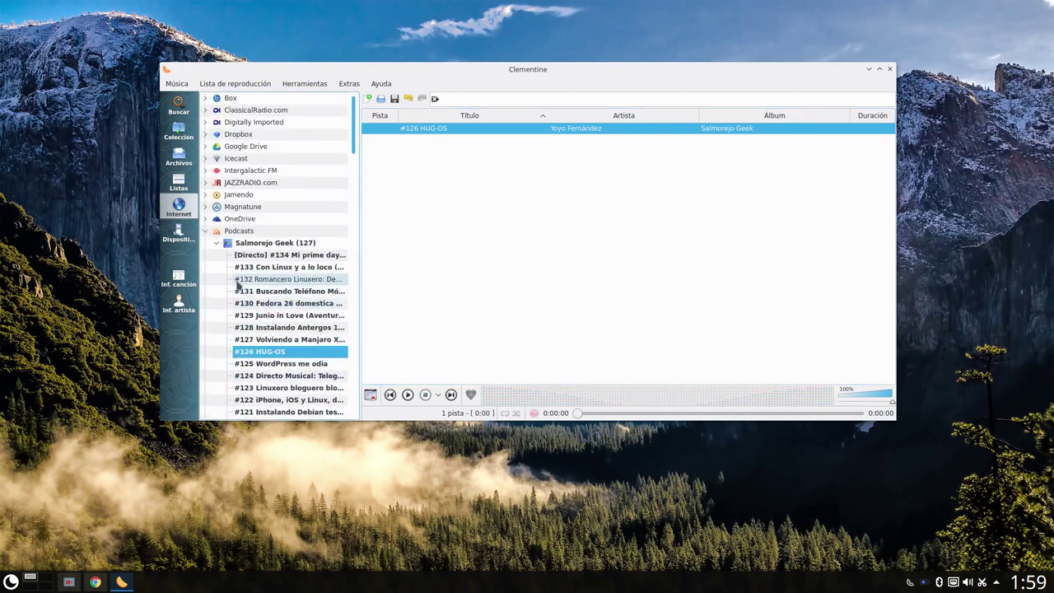
left_click(216, 243)
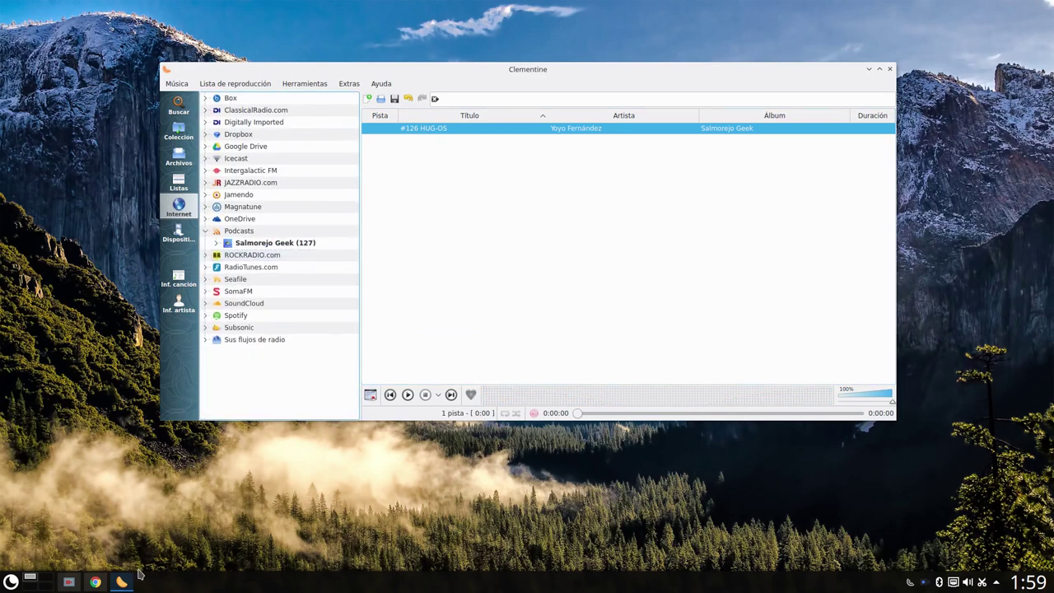
Step: Bring up the SimpleScreenRecorder window and minimize Clementine
left_click(68, 581)
left_click(849, 100)
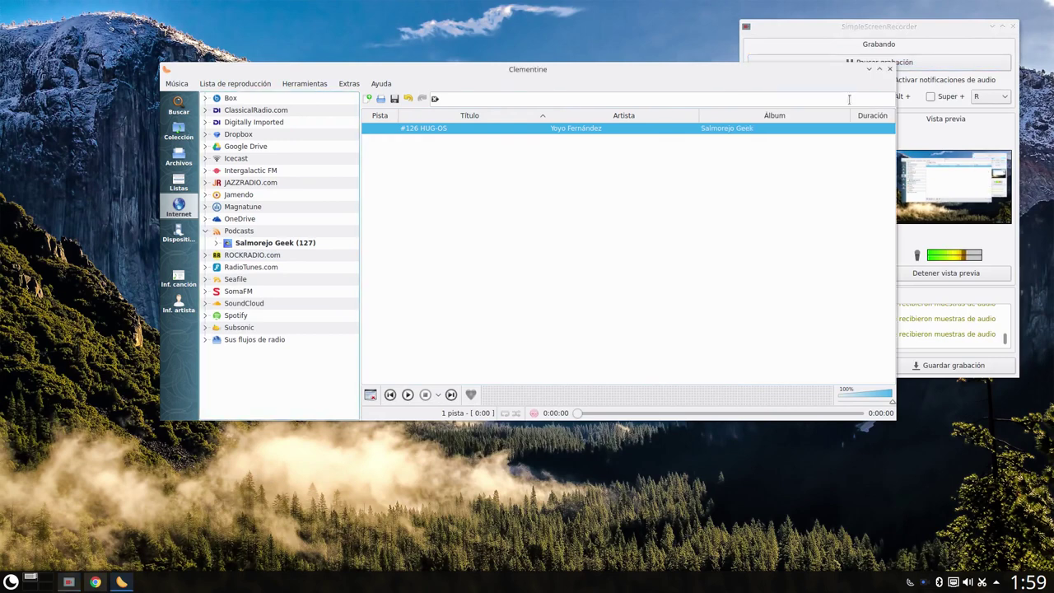
left_click(869, 69)
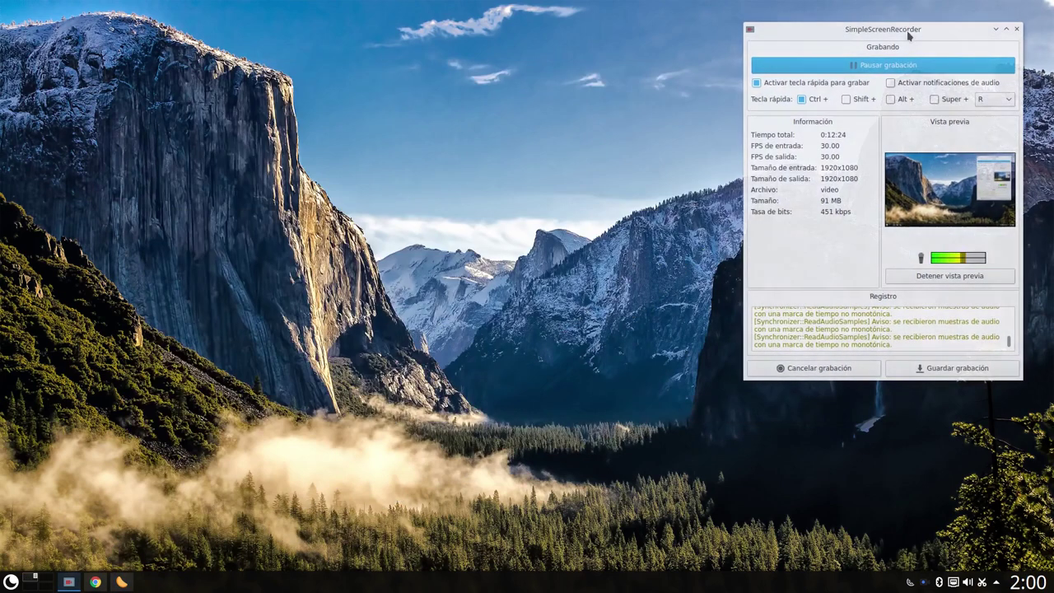